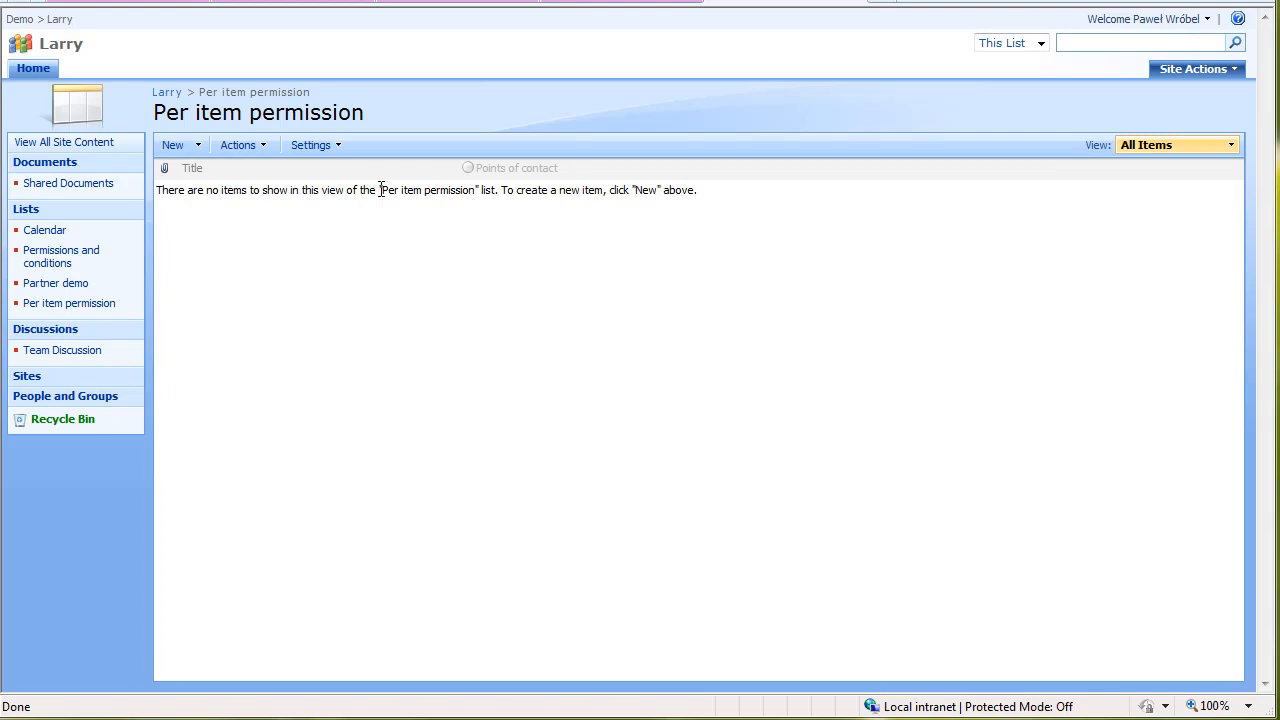
{"action": "left_click", "coordinate": [173, 148]}
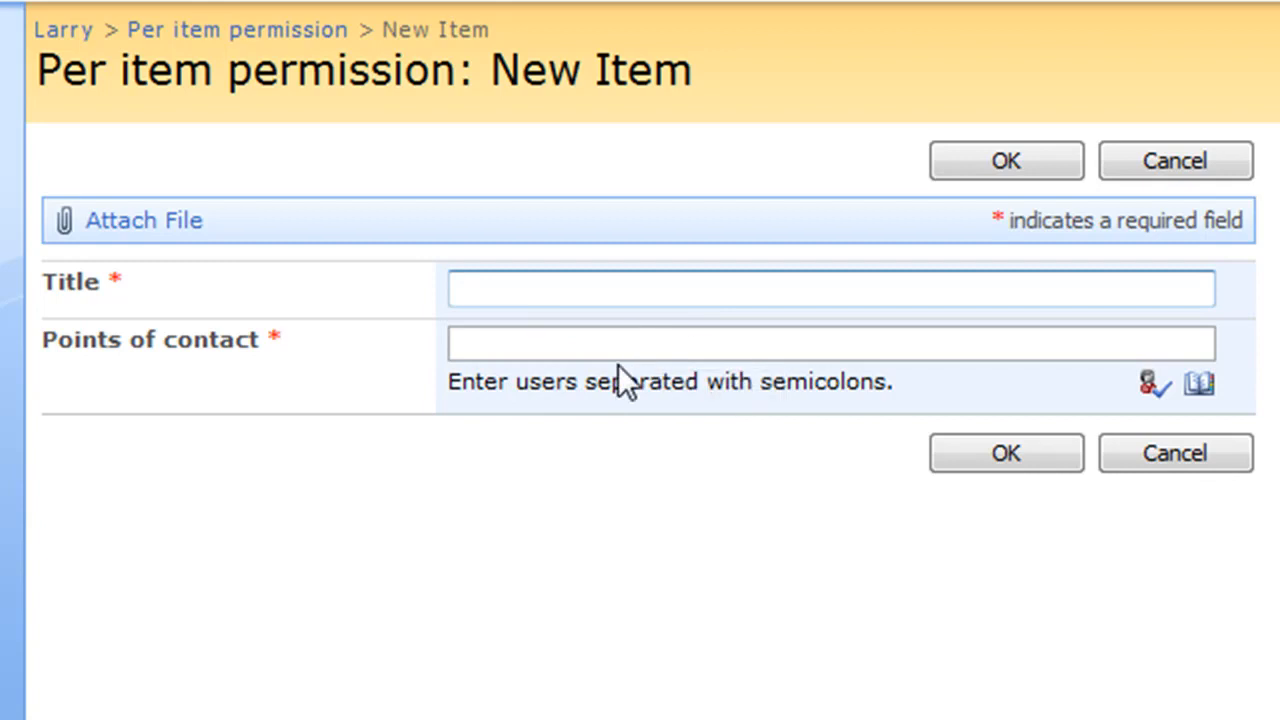
{"action": "left_click", "coordinate": [997, 345]}
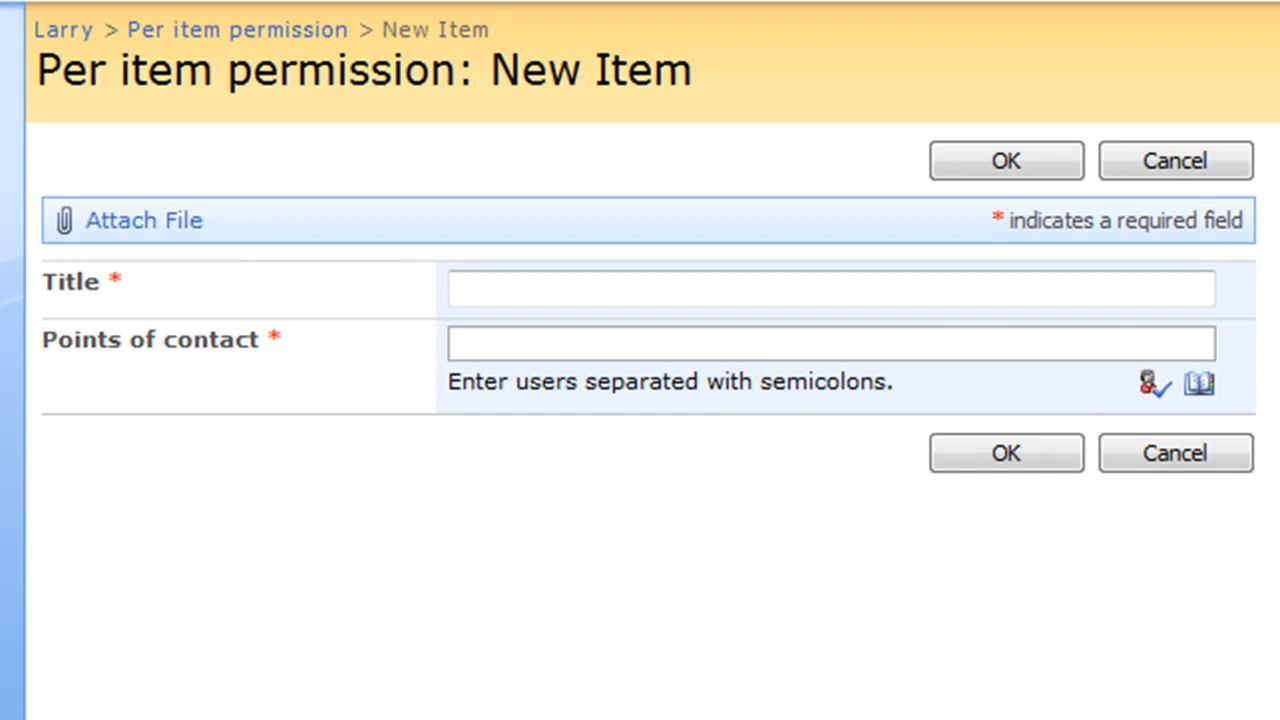
{"action": "left_click", "coordinate": [1203, 386]}
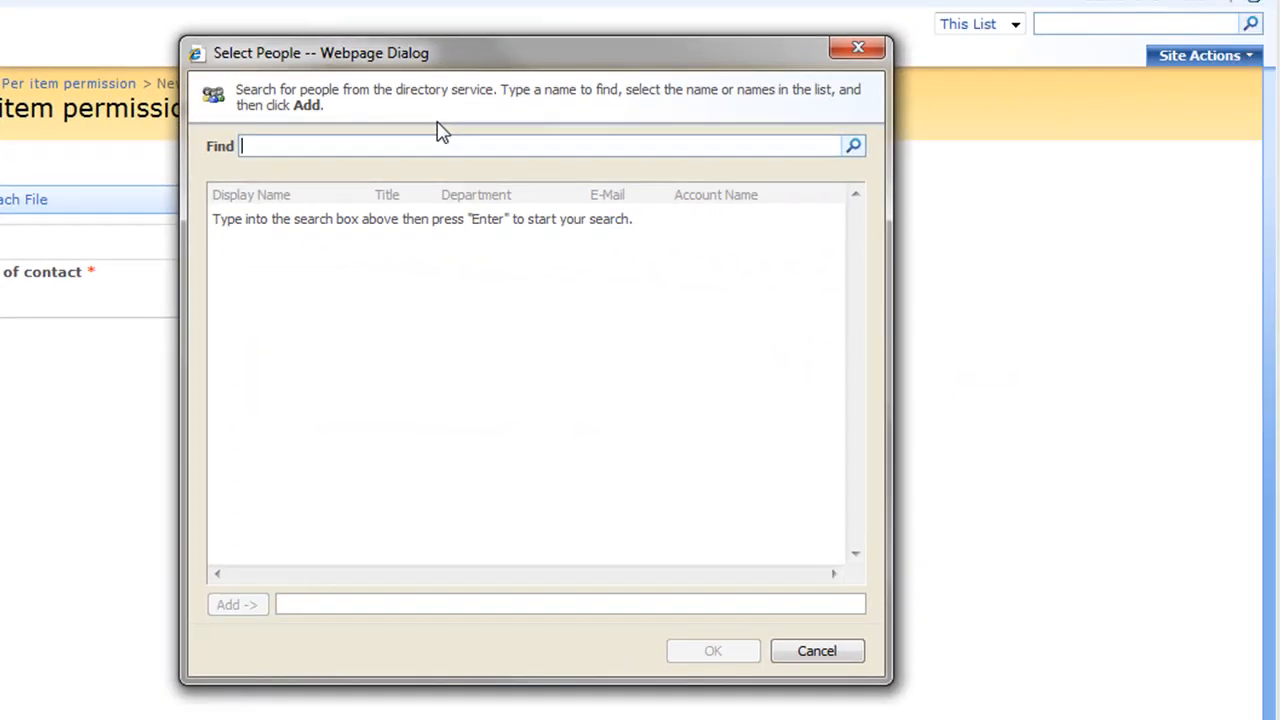
{"action": "type", "text": "ann"}
{"action": "key", "text": "Return"}
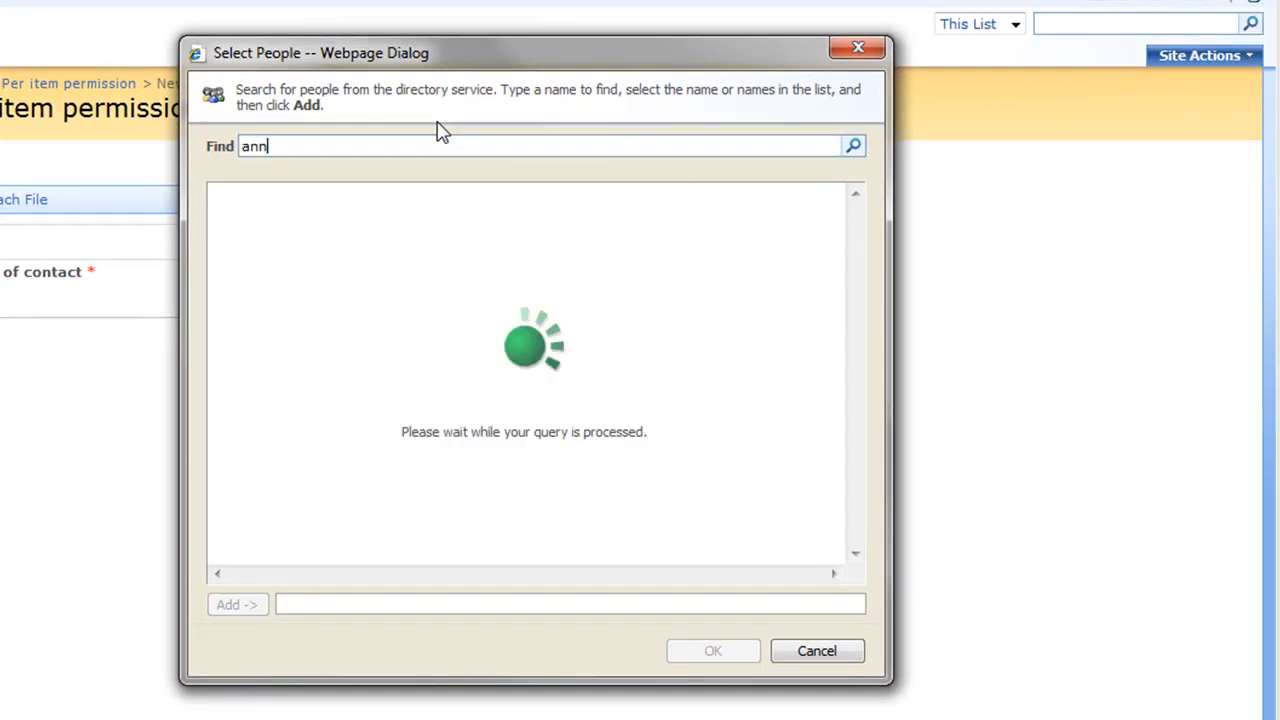
{"action": "left_click", "coordinate": [247, 250]}
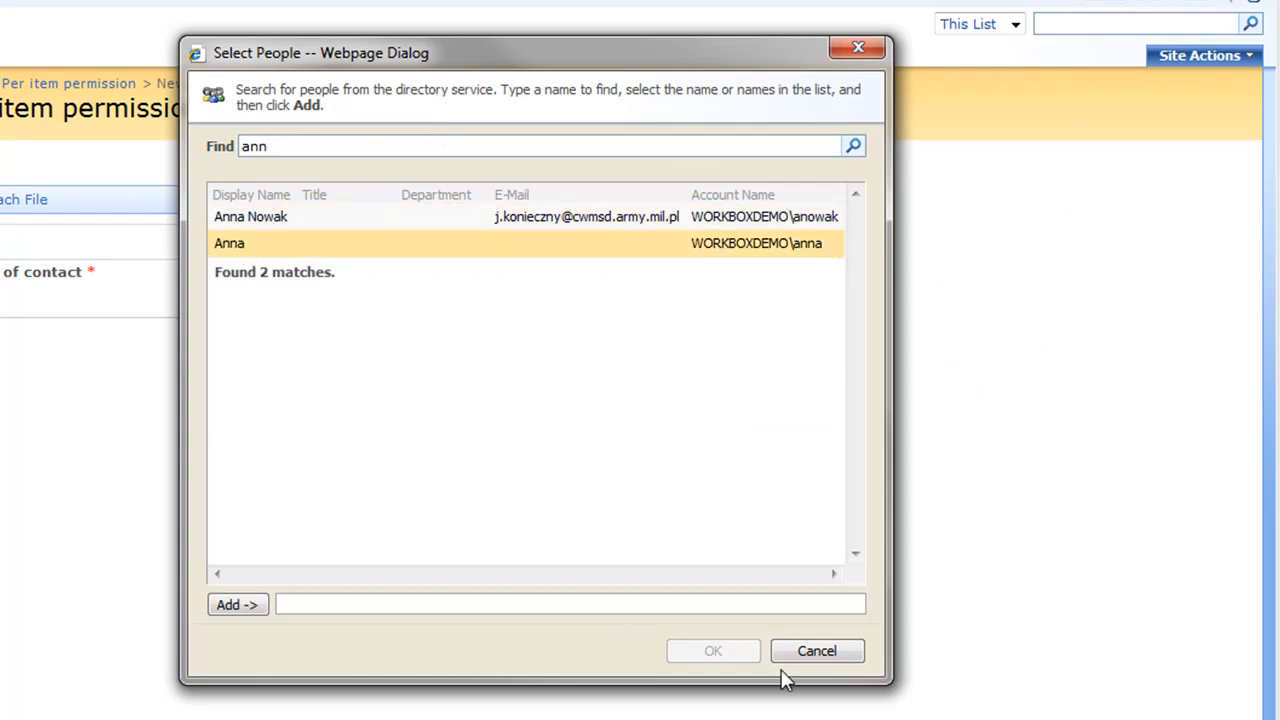
{"action": "left_click", "coordinate": [250, 608]}
{"action": "left_click", "coordinate": [713, 651]}
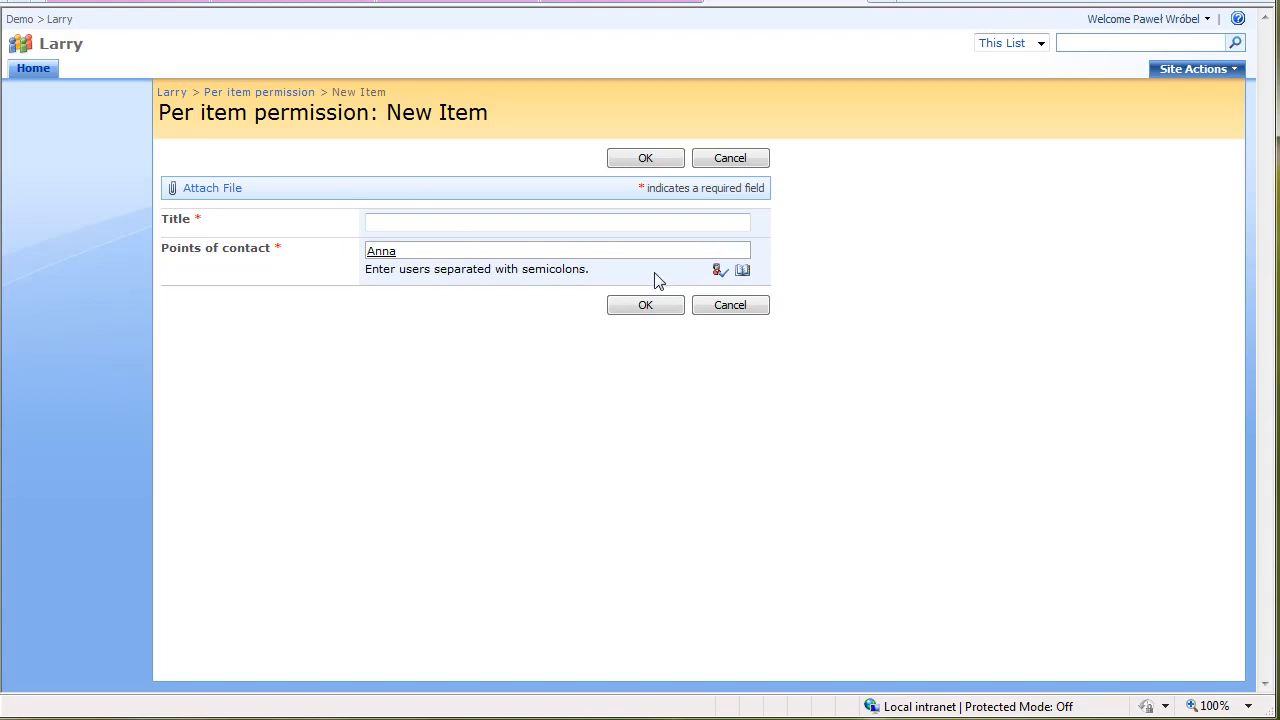
{"action": "left_click", "coordinate": [723, 304]}
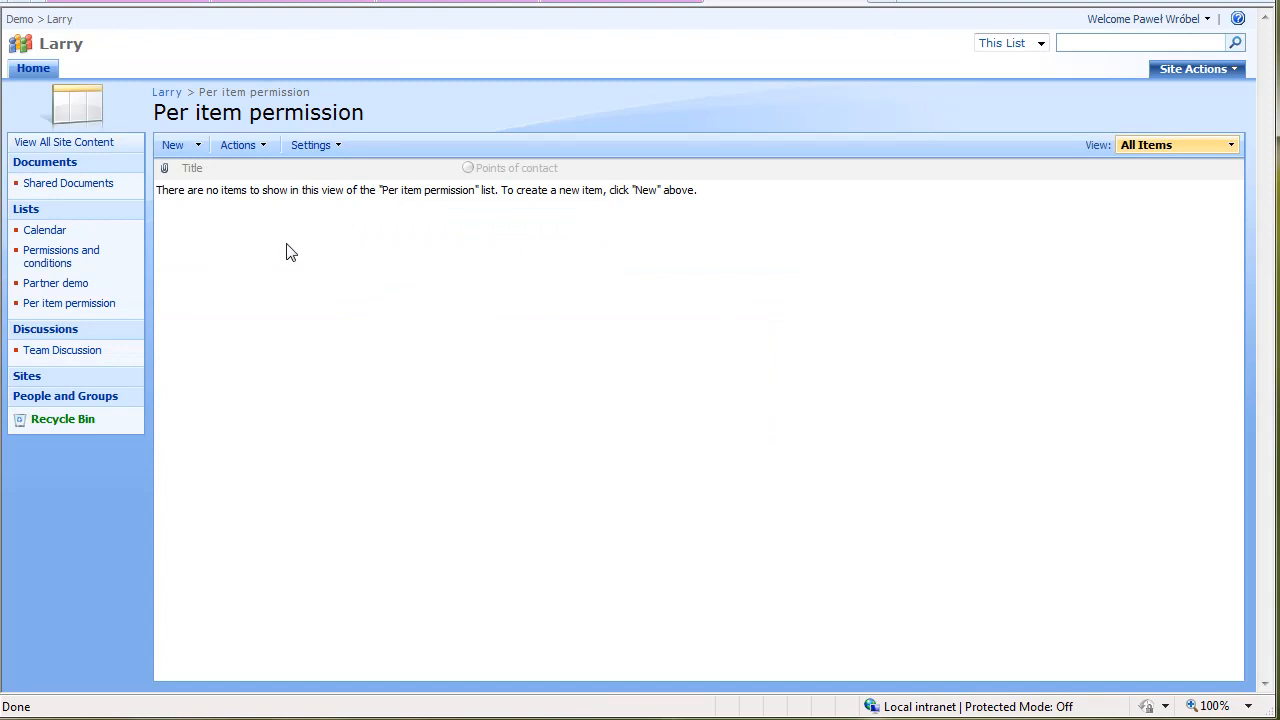
Create a Workbox workflow named Permissions for the Per item permission list and dismiss the help window
{"action": "left_click", "coordinate": [336, 150]}
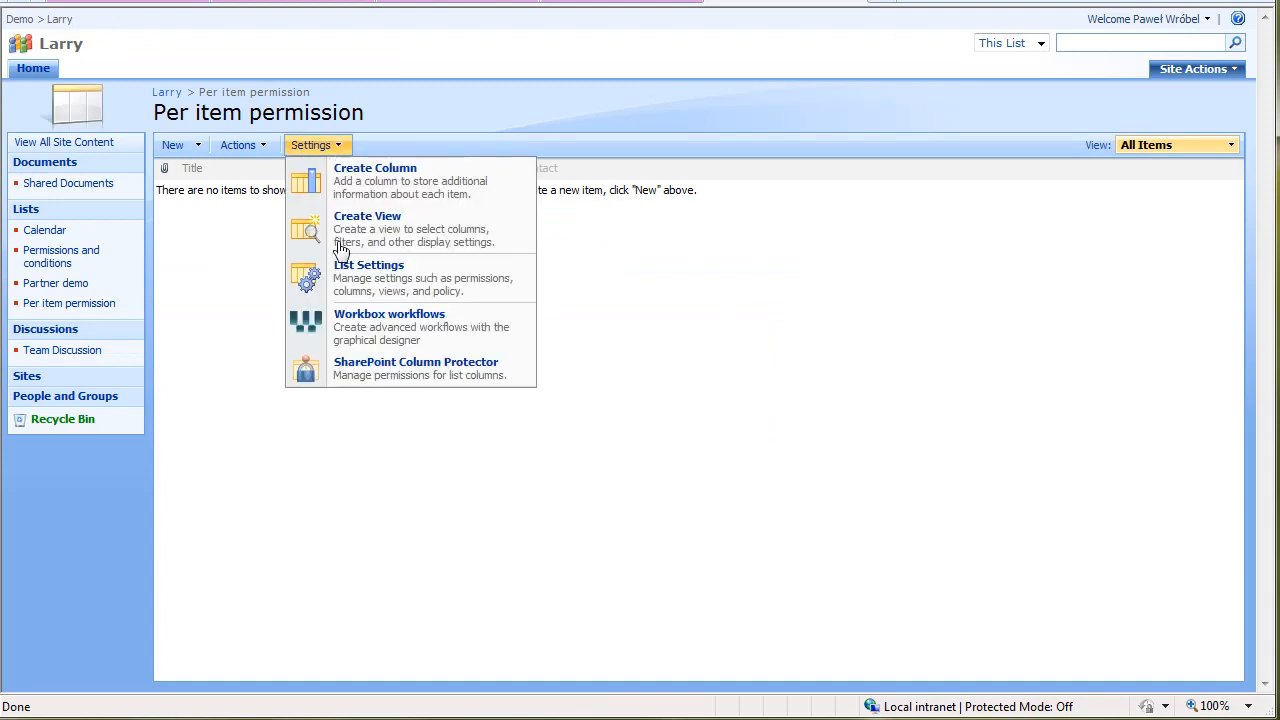
{"action": "left_click", "coordinate": [348, 328]}
{"action": "left_click", "coordinate": [197, 388]}
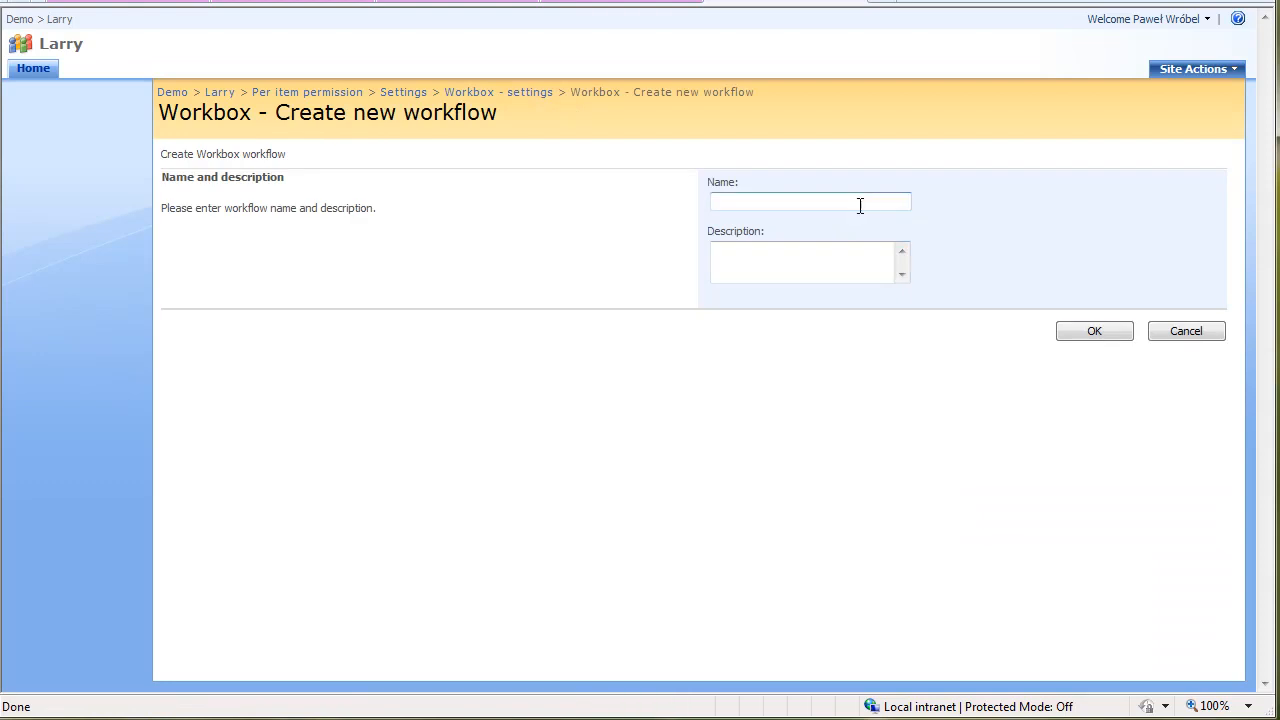
{"action": "left_click", "coordinate": [860, 205]}
{"action": "type", "text": "Permissions"}
{"action": "left_click", "coordinate": [1065, 338]}
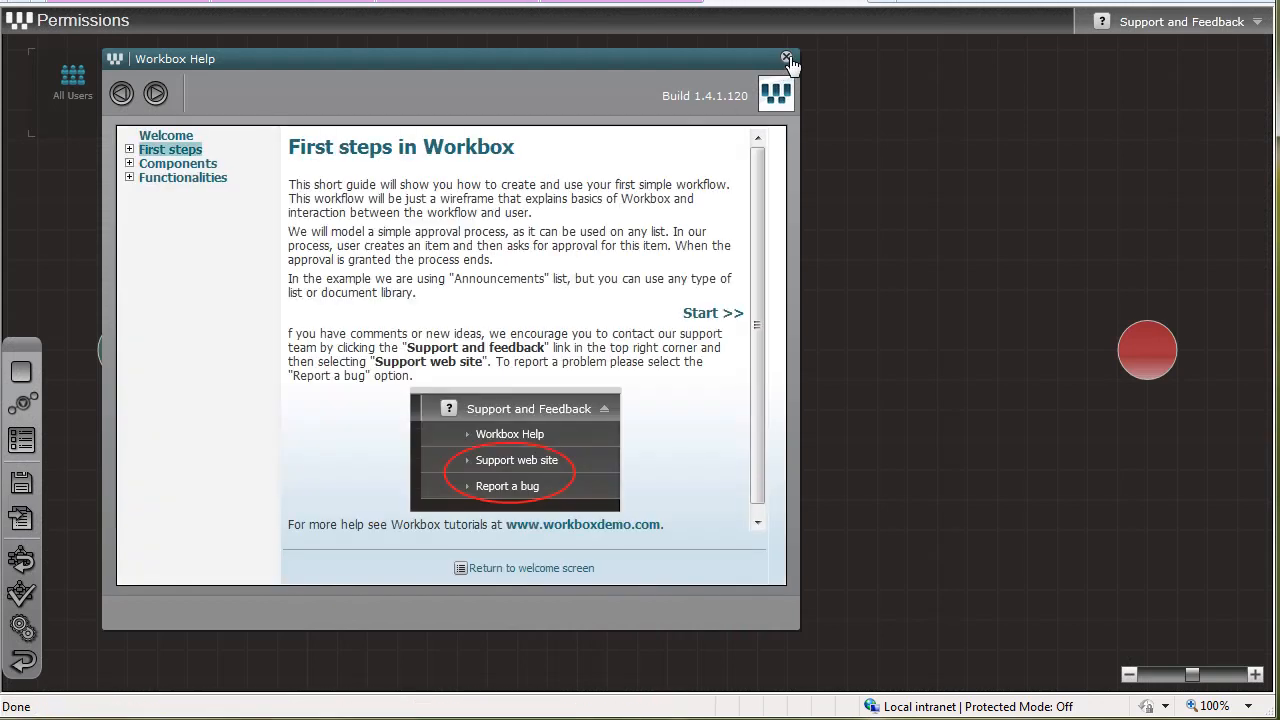
{"action": "left_click", "coordinate": [787, 58]}
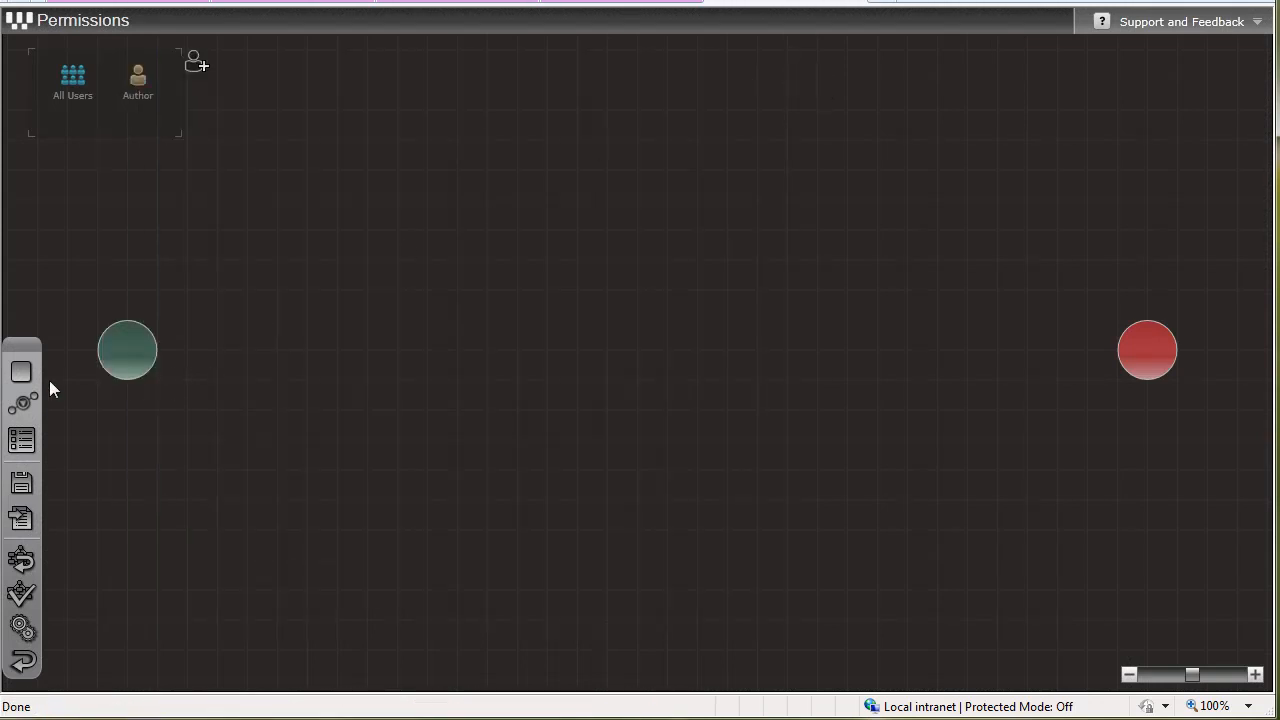
Connect the green start state to the red end state with a new action
{"action": "left_click", "coordinate": [22, 406]}
{"action": "left_click", "coordinate": [127, 350]}
{"action": "left_click", "coordinate": [1150, 352]}
{"action": "left_click", "coordinate": [1148, 353]}
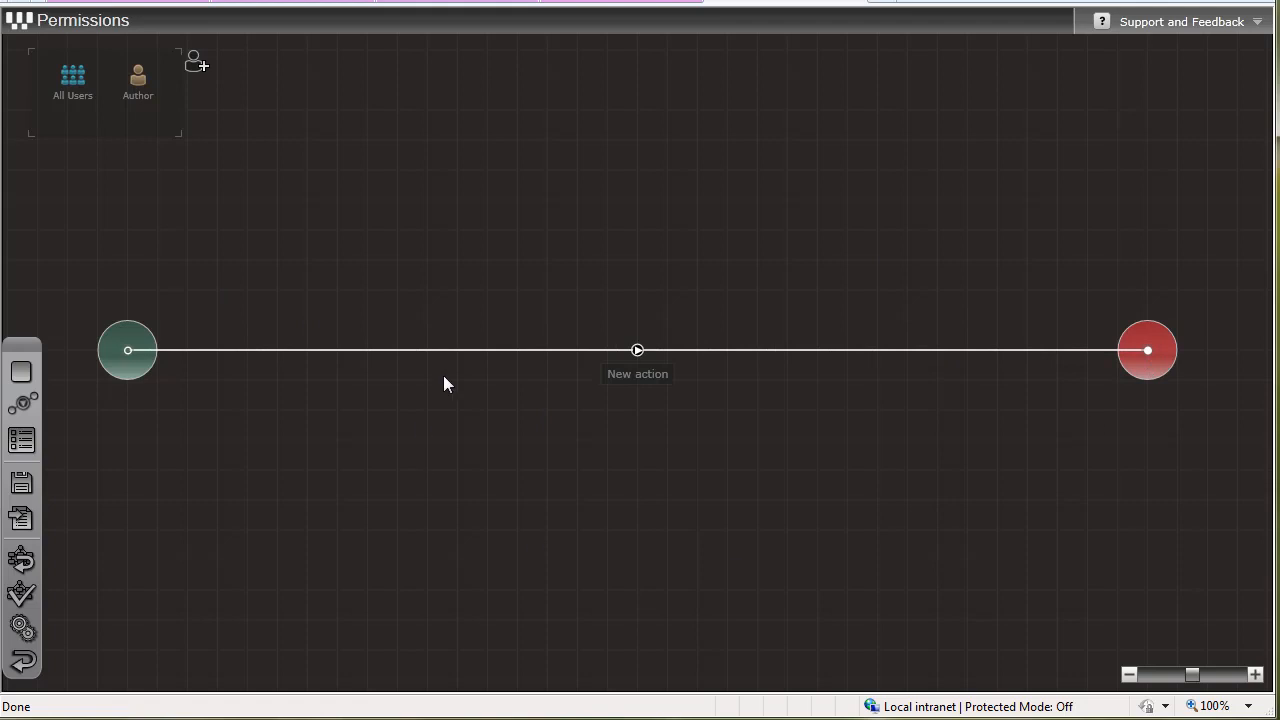
Add an Item permissions activity to the activities of the action between the start and end states
{"action": "mouse_move", "coordinate": [619, 388]}
{"action": "double_click", "coordinate": [639, 349]}
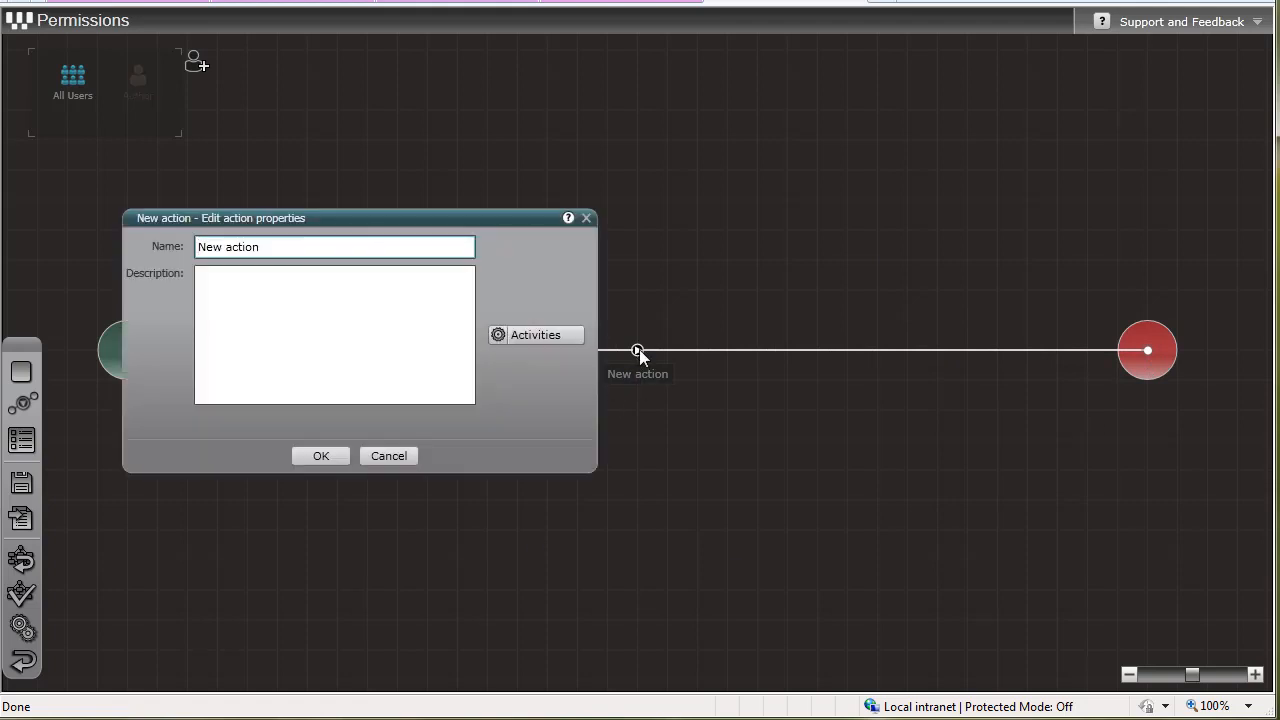
{"action": "left_click", "coordinate": [533, 337]}
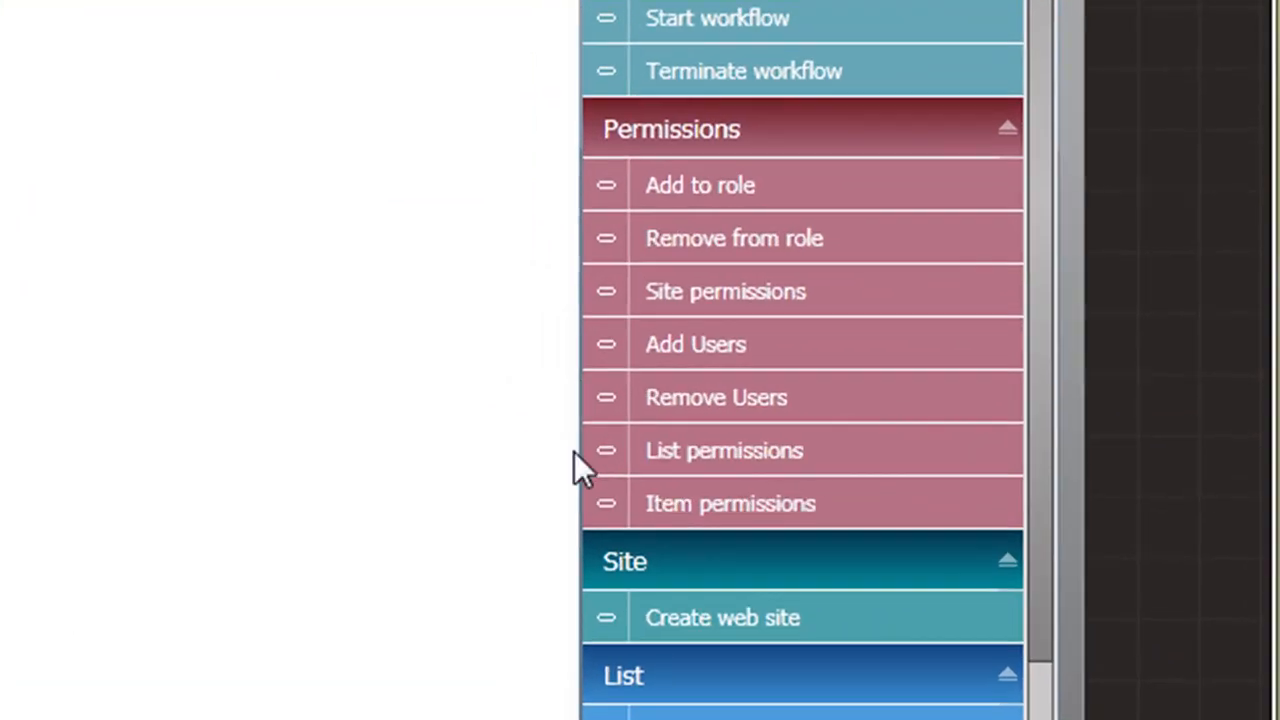
{"action": "left_click_drag", "start_coordinate": [688, 510], "coordinate": [439, 127]}
Set the Item permissions activity's SharePoint list to a lookup on Current List/Library
{"action": "double_click", "coordinate": [445, 193]}
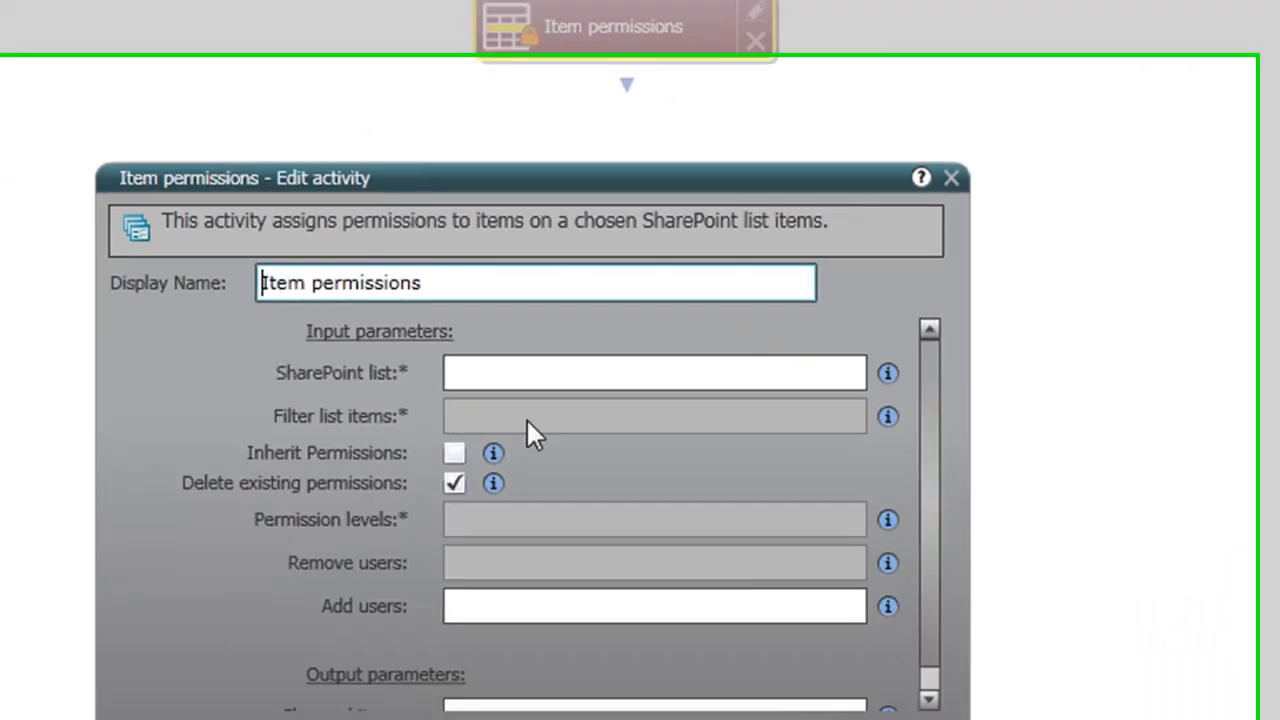
{"action": "left_click", "coordinate": [560, 290]}
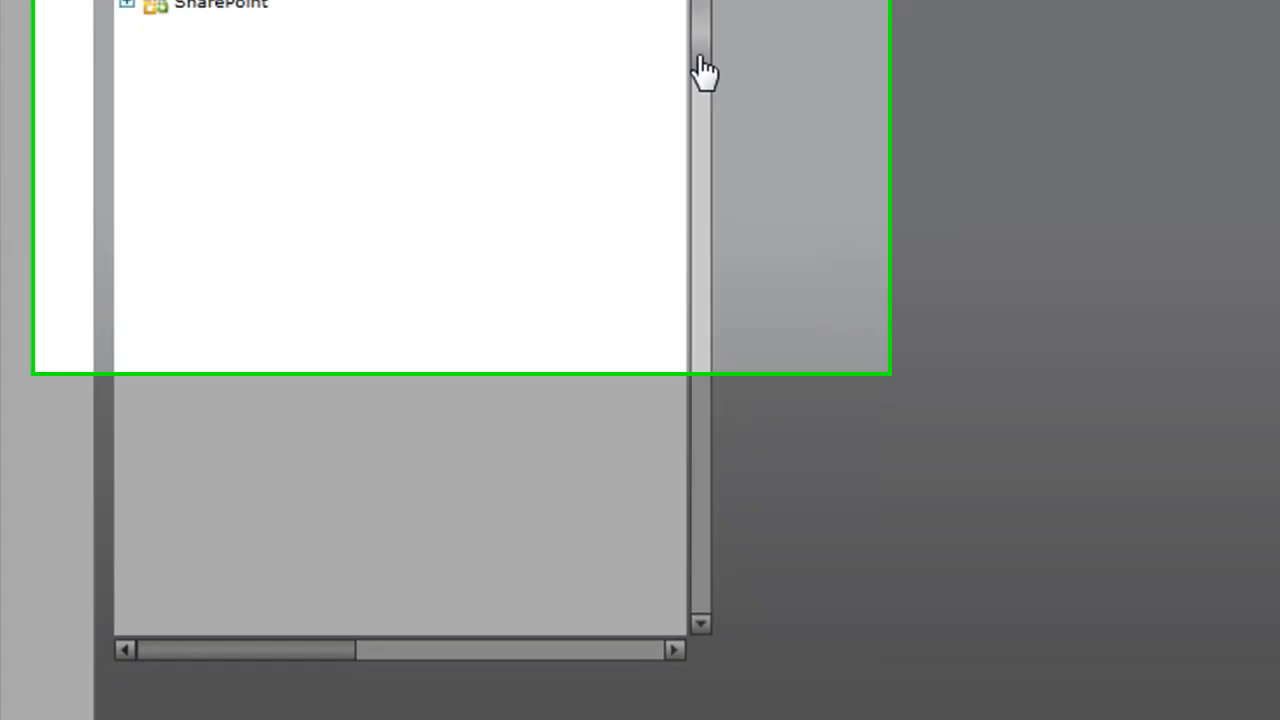
{"action": "left_click", "coordinate": [135, 164]}
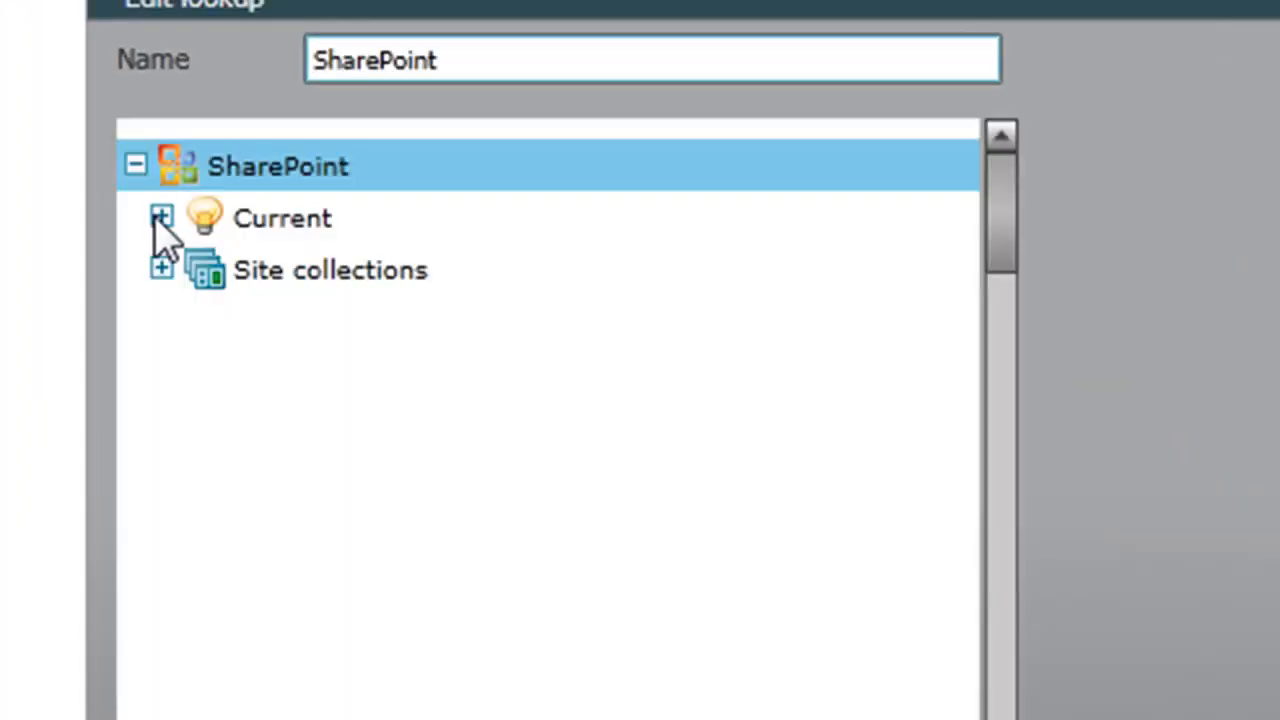
{"action": "left_click", "coordinate": [165, 220]}
{"action": "left_click", "coordinate": [268, 272]}
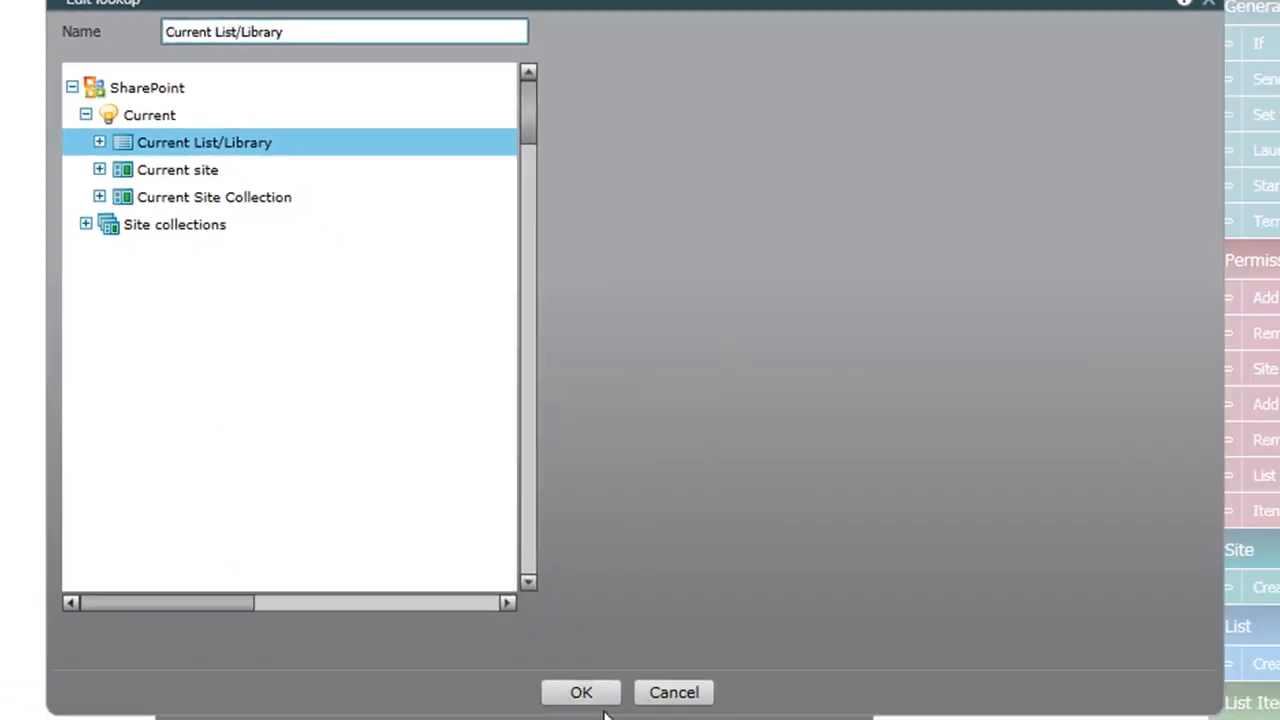
{"action": "left_click", "coordinate": [600, 690]}
Filter the activity's list items so that ID equals a new Current Item - ID lookup
{"action": "left_click", "coordinate": [484, 420]}
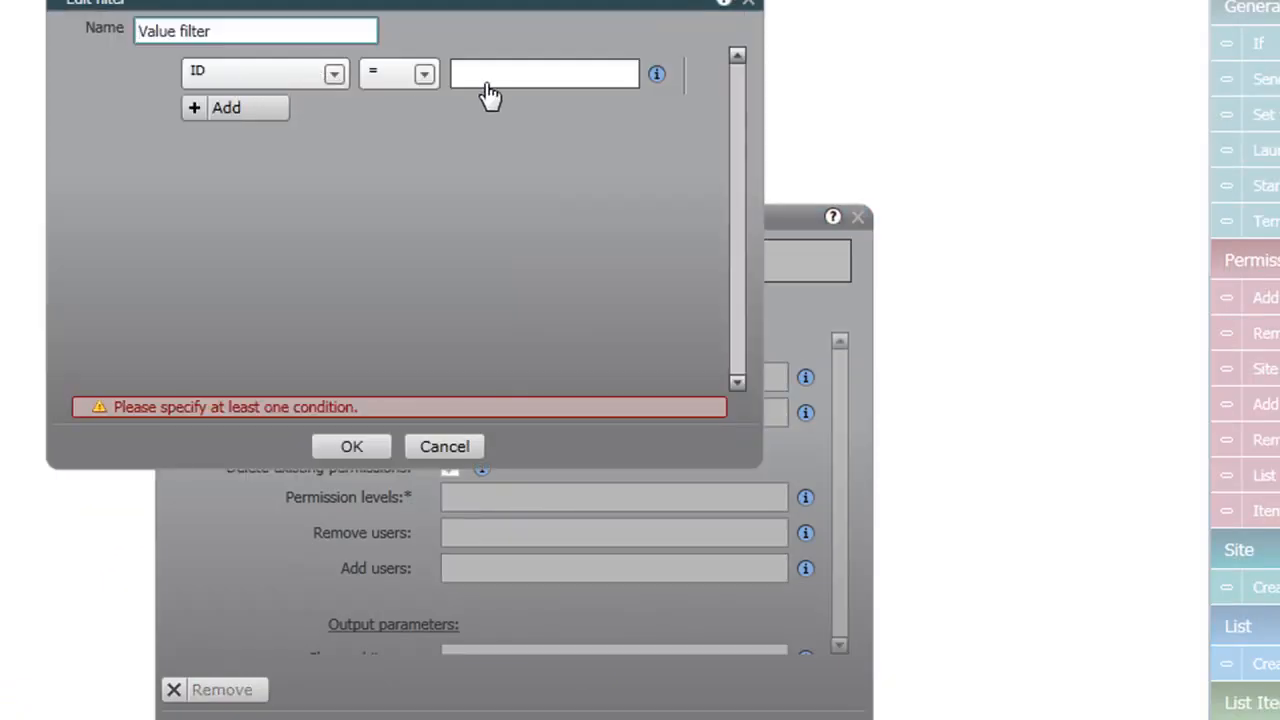
{"action": "left_click", "coordinate": [506, 84]}
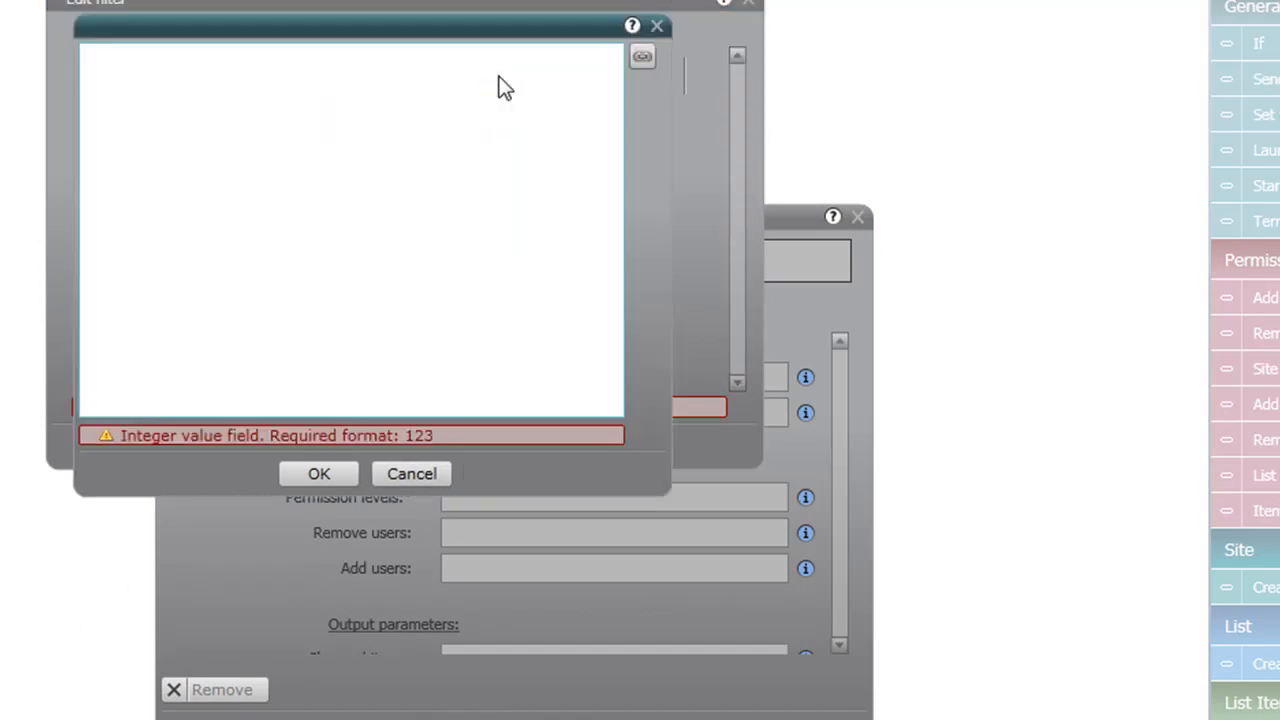
{"action": "left_click", "coordinate": [645, 62]}
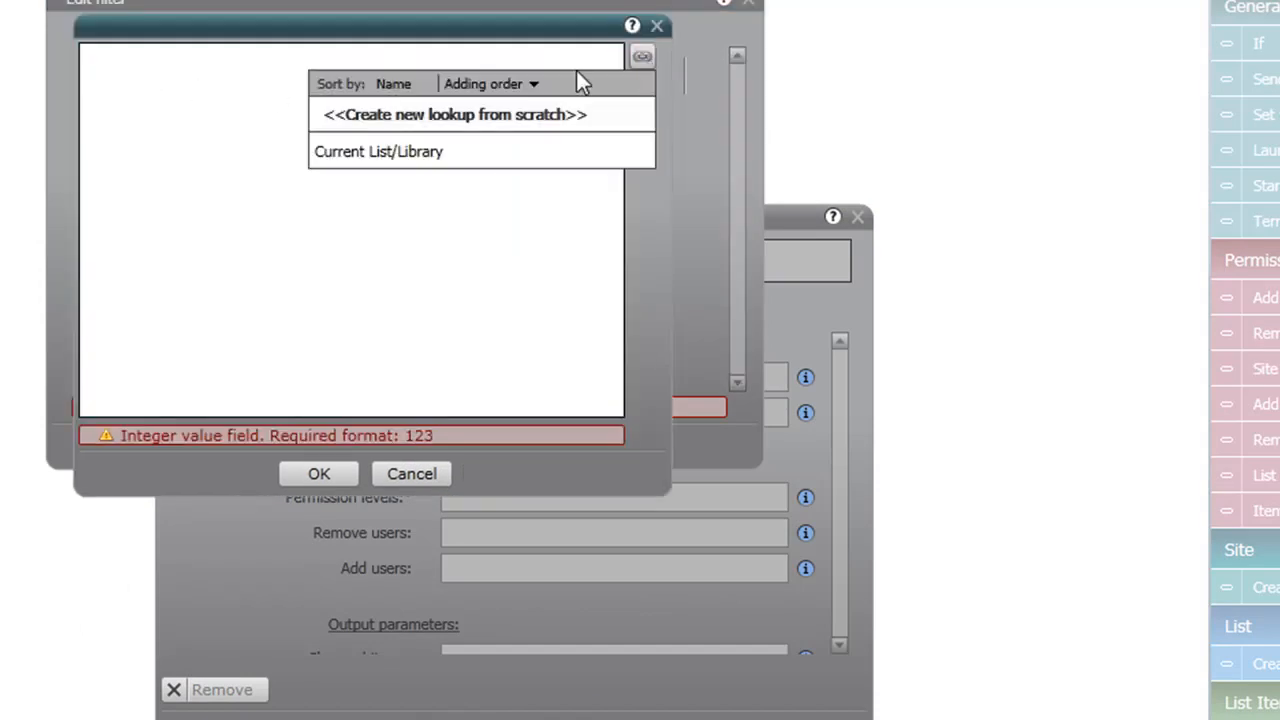
{"action": "left_click", "coordinate": [400, 129]}
{"action": "left_click", "coordinate": [129, 141]}
{"action": "left_click", "coordinate": [143, 170]}
{"action": "left_click", "coordinate": [155, 196]}
{"action": "left_click", "coordinate": [212, 225]}
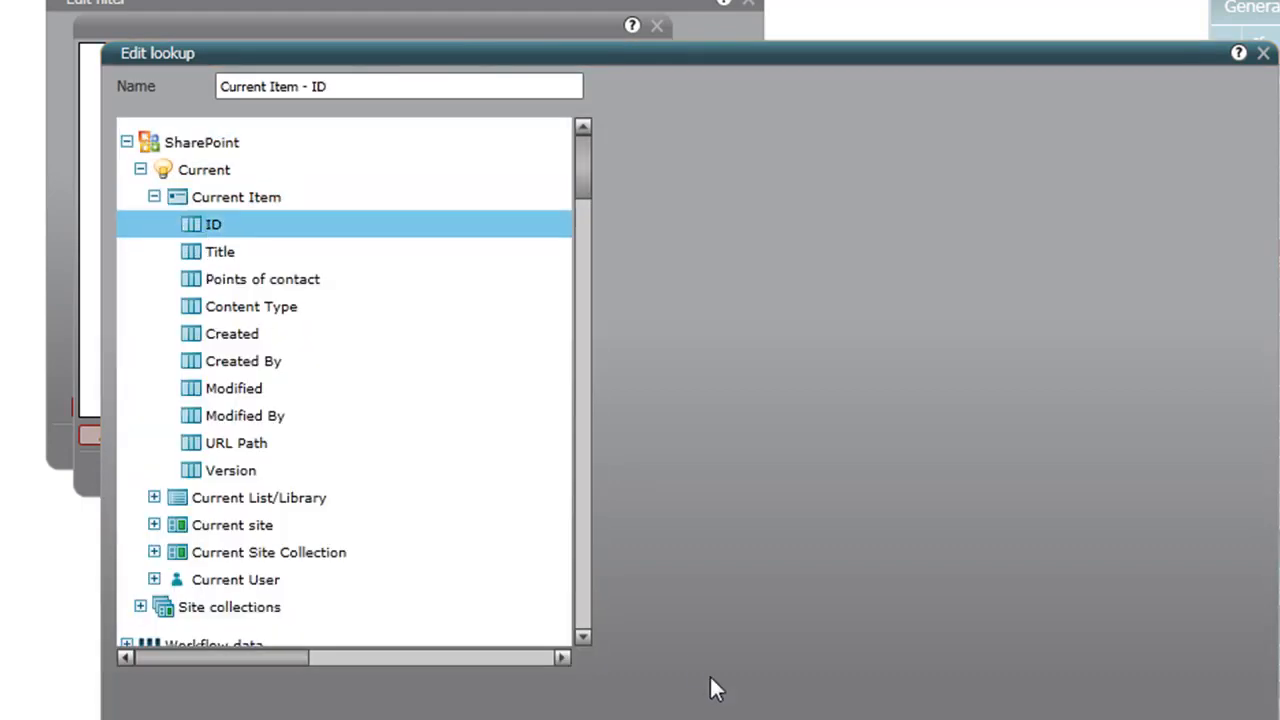
{"action": "left_click", "coordinate": [681, 712]}
{"action": "left_click", "coordinate": [313, 474]}
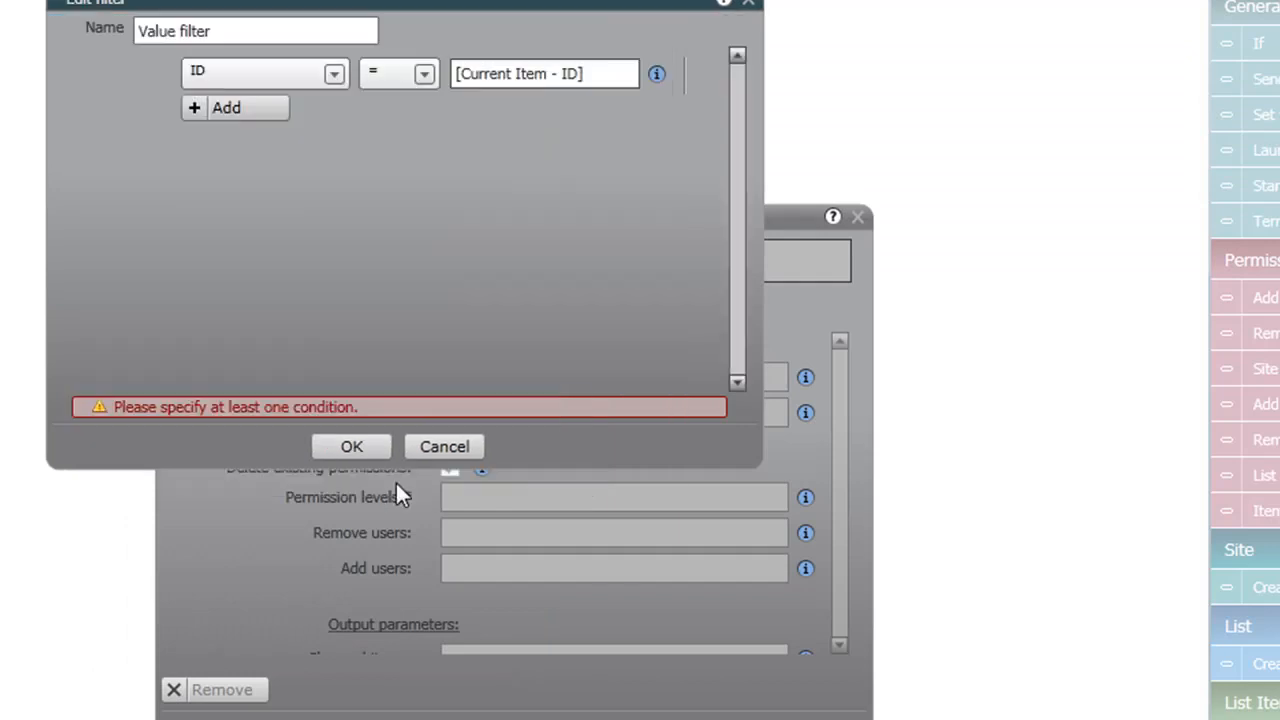
{"action": "left_click", "coordinate": [377, 444]}
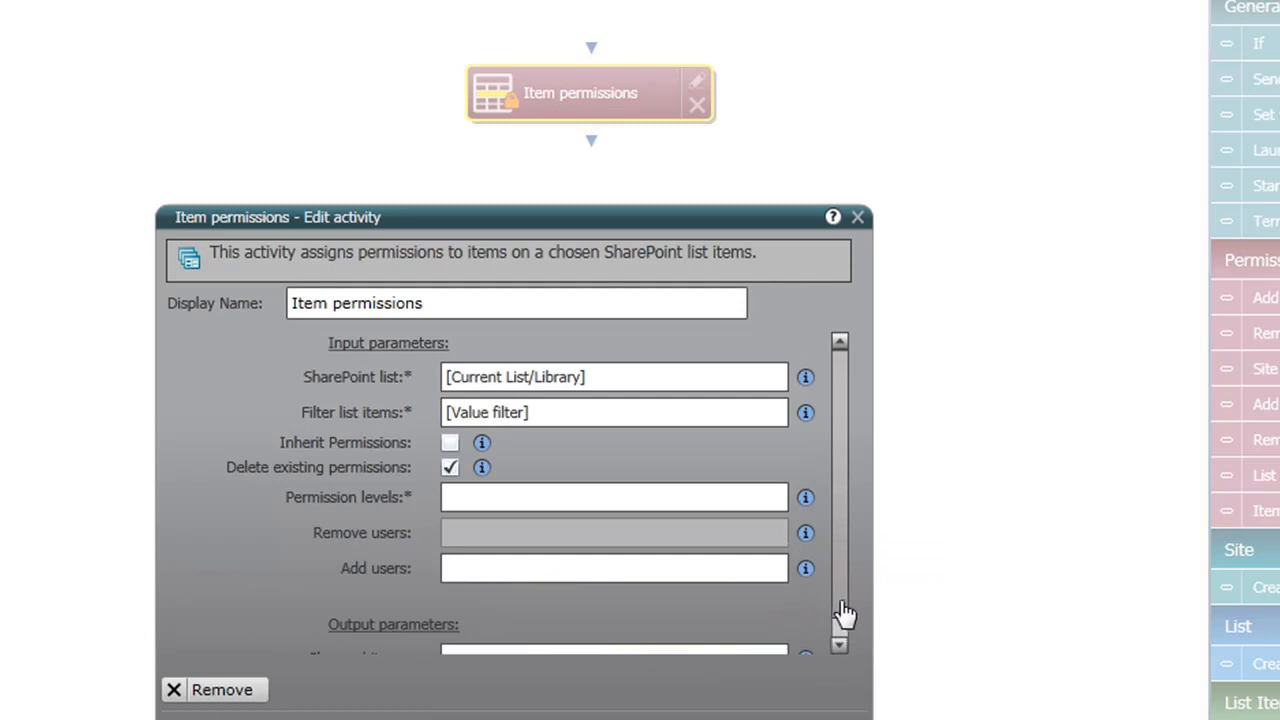
Set the activity's permission levels to Full Control from the Current Site Collection
{"action": "left_click", "coordinate": [839, 645]}
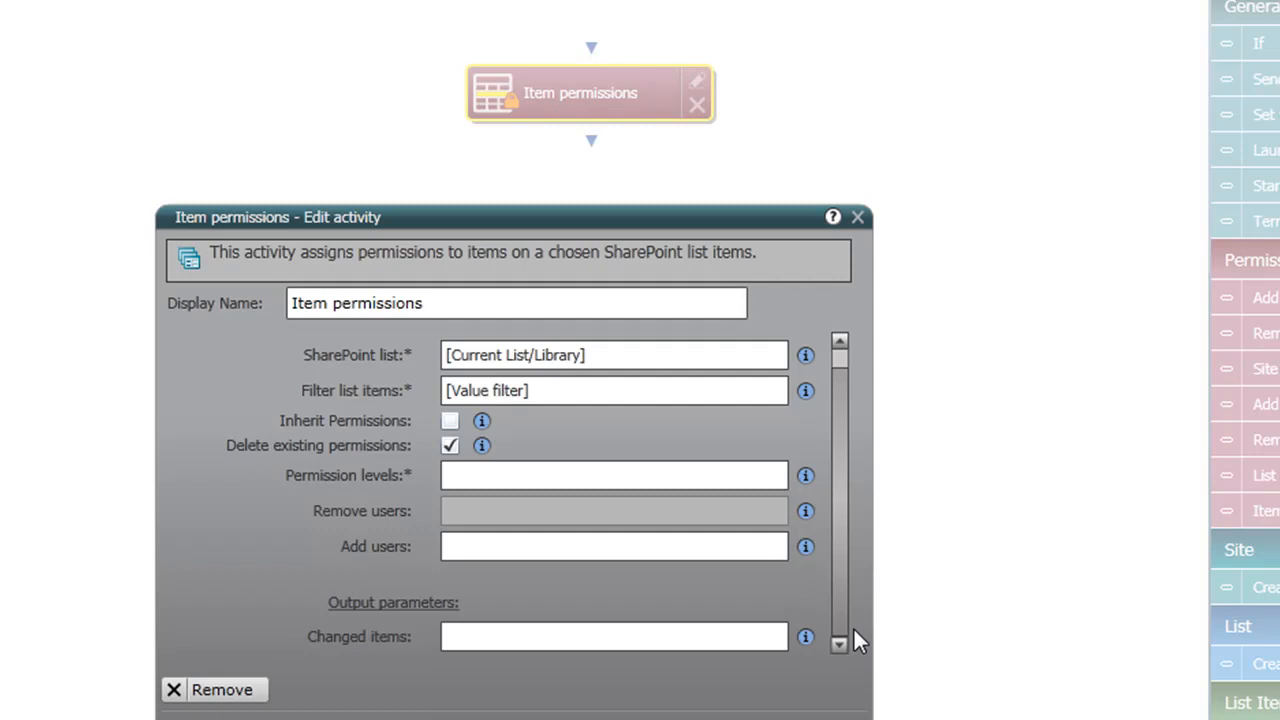
{"action": "left_click", "coordinate": [665, 484]}
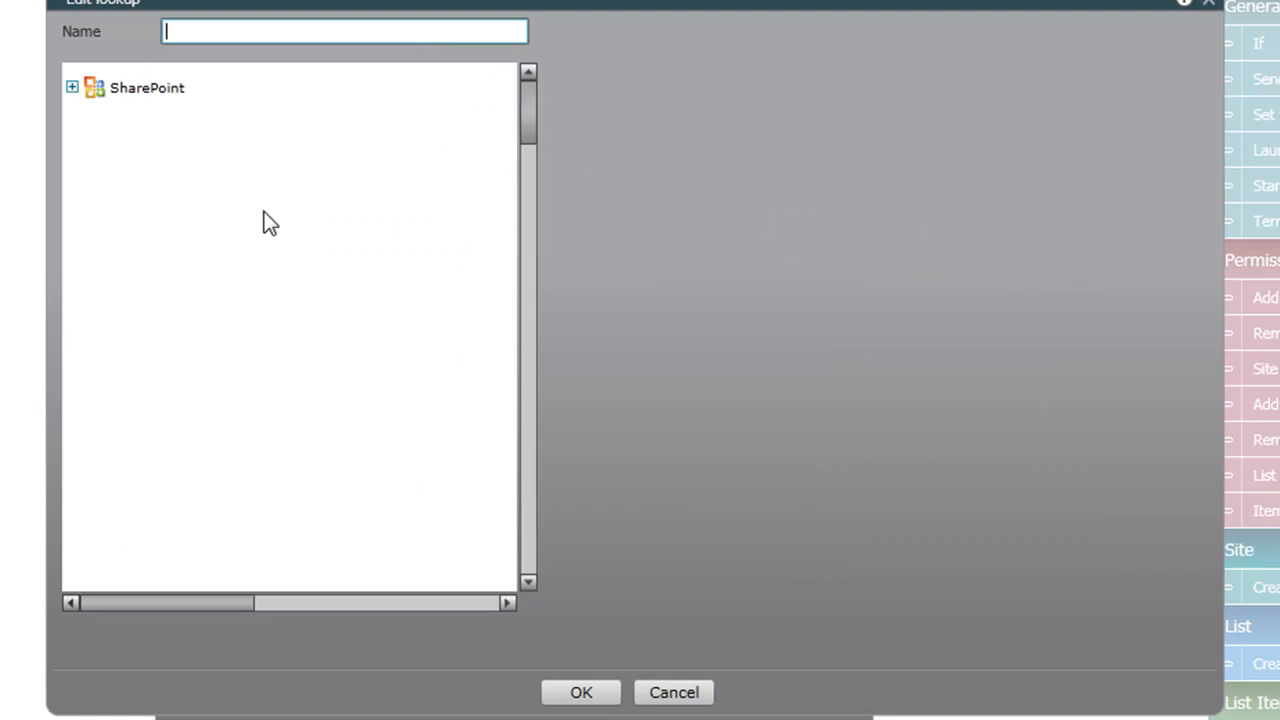
{"action": "left_click", "coordinate": [73, 88]}
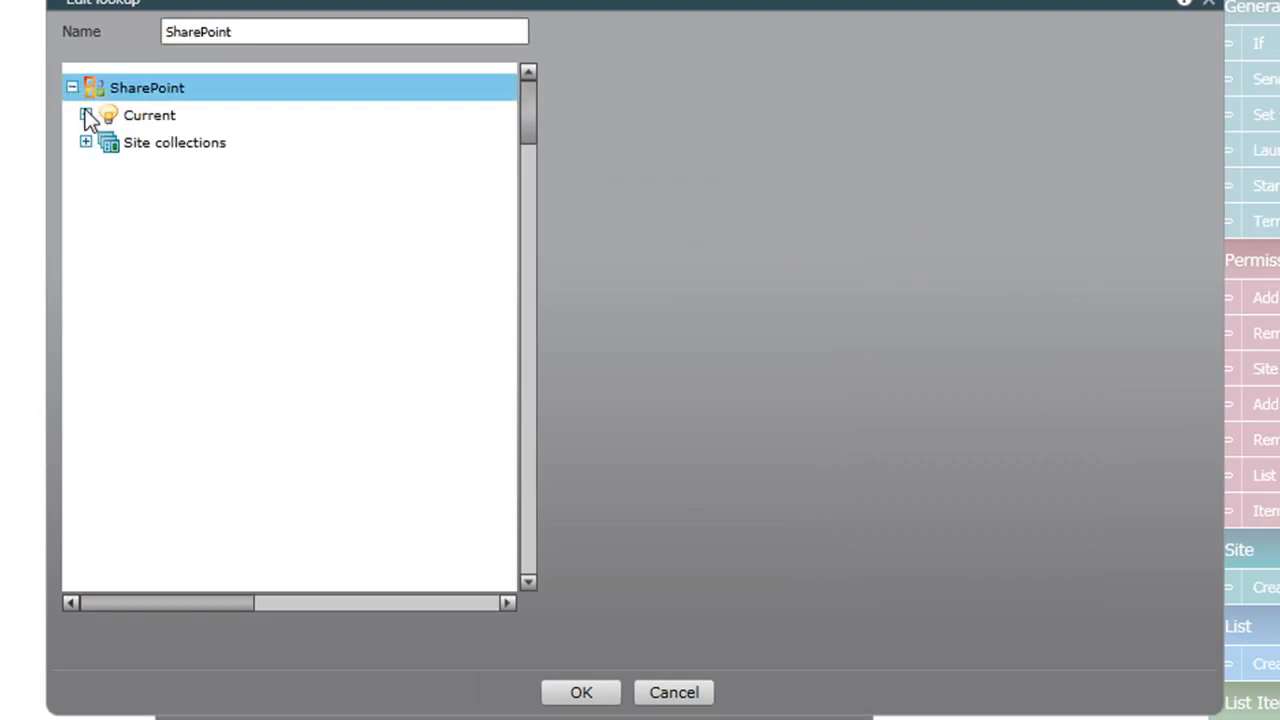
{"action": "left_click", "coordinate": [86, 115]}
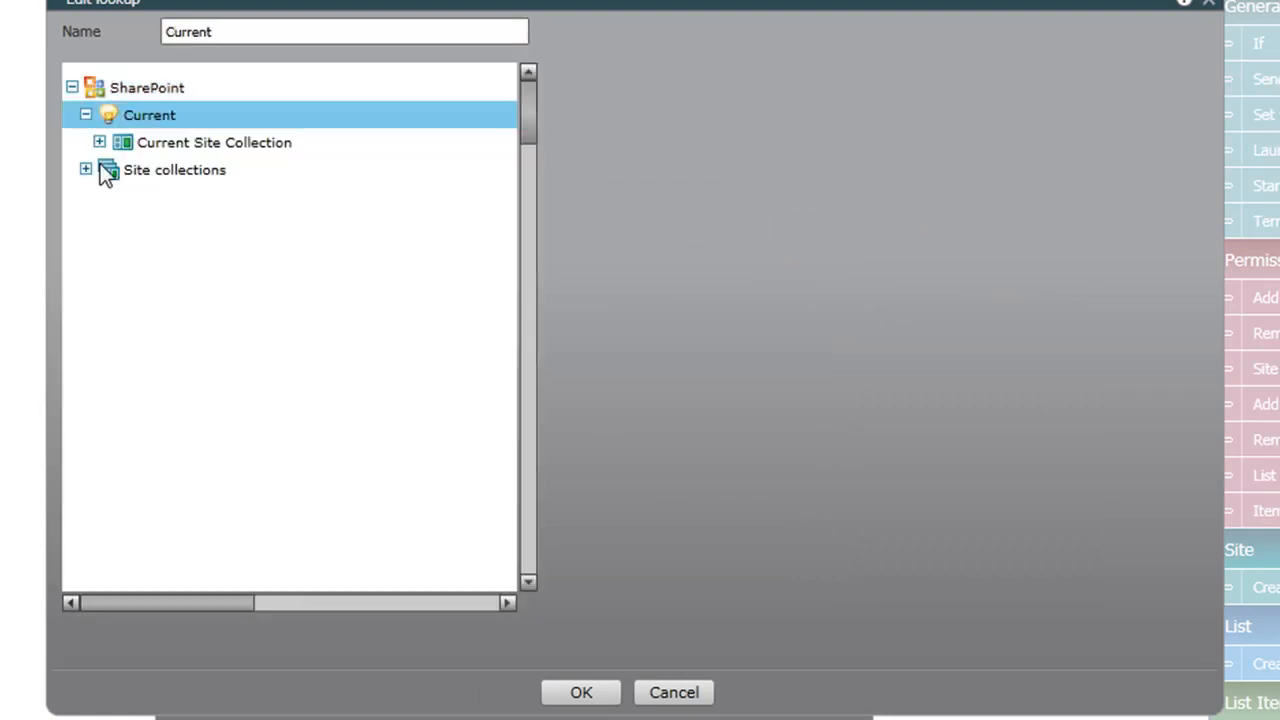
{"action": "left_click", "coordinate": [99, 143]}
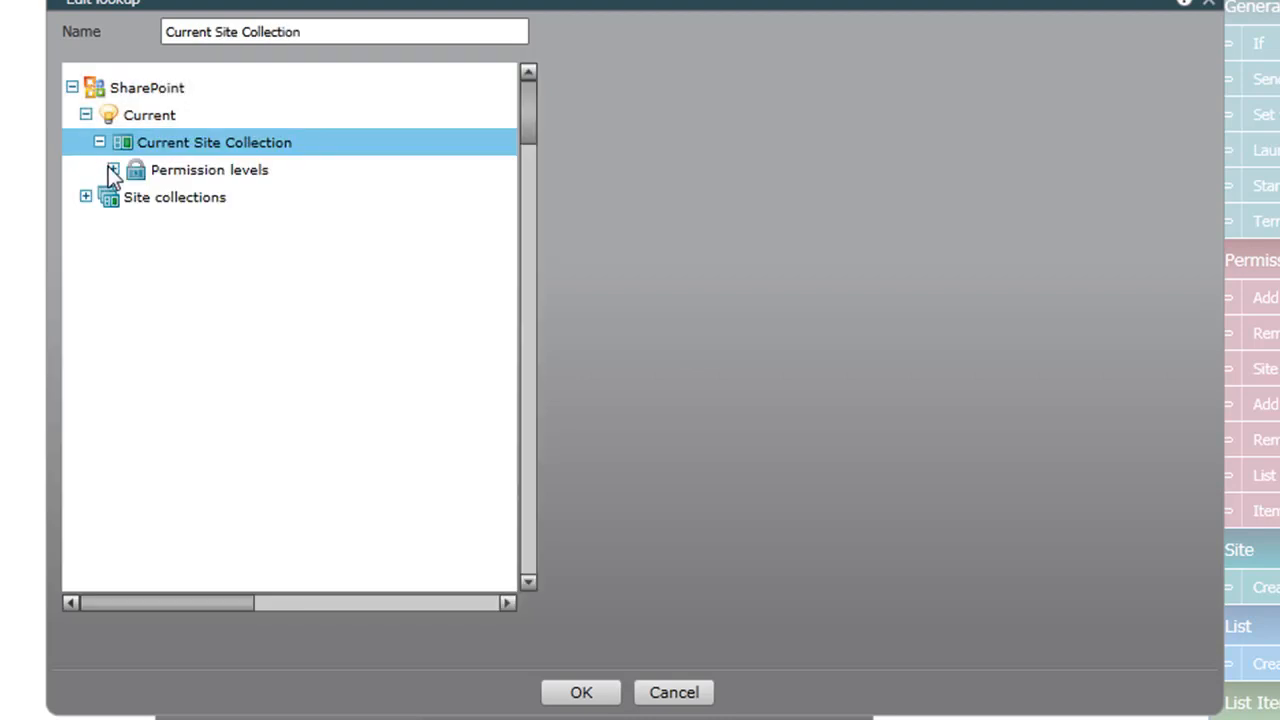
{"action": "left_click", "coordinate": [112, 170]}
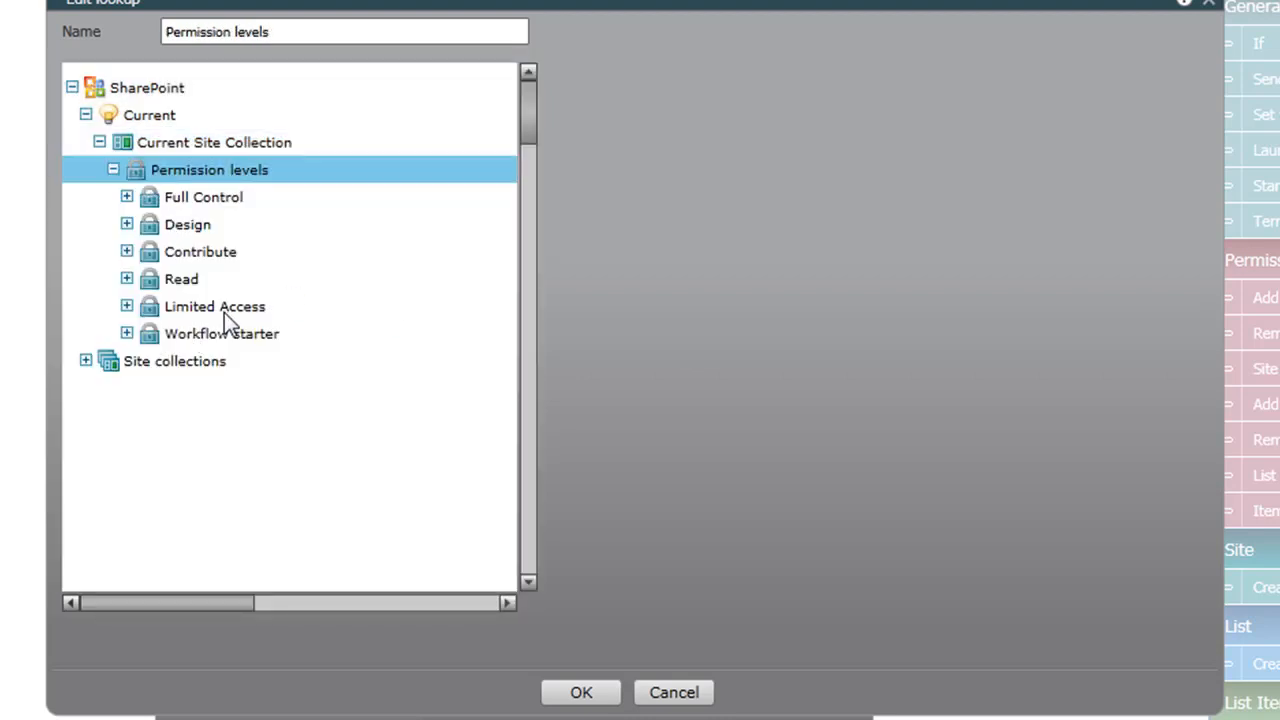
{"action": "left_click", "coordinate": [209, 200]}
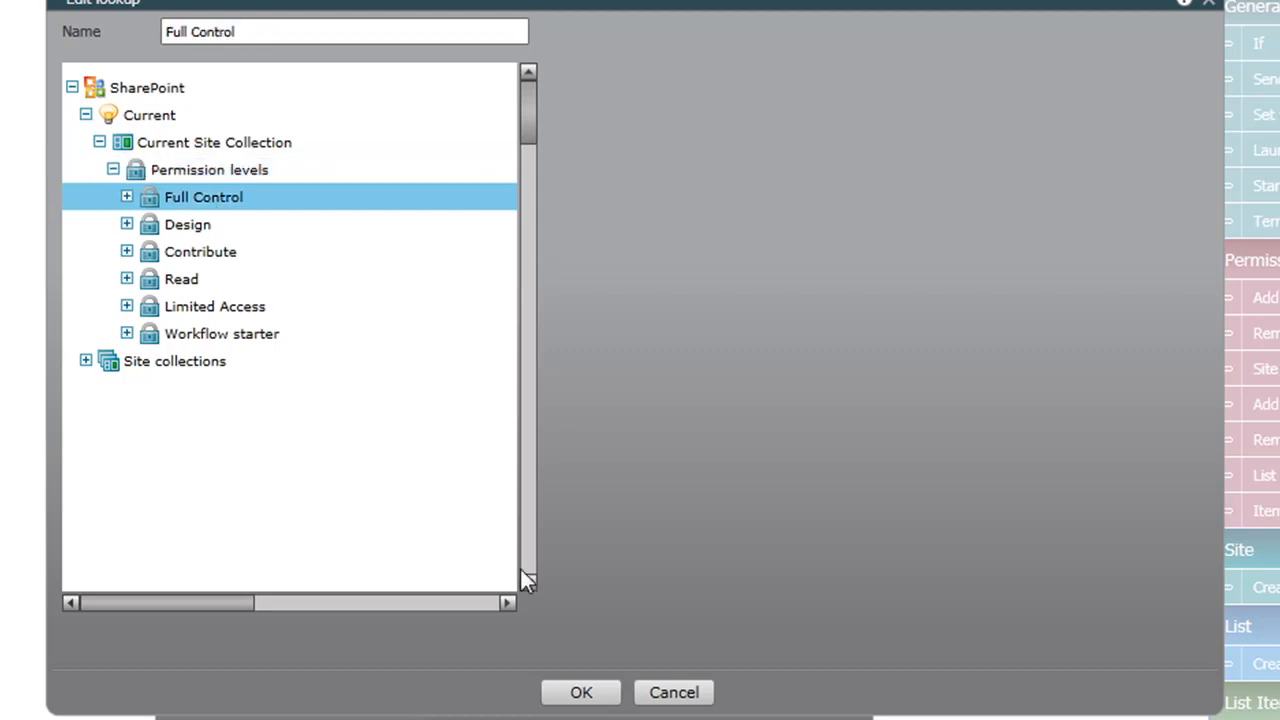
{"action": "left_click", "coordinate": [581, 694]}
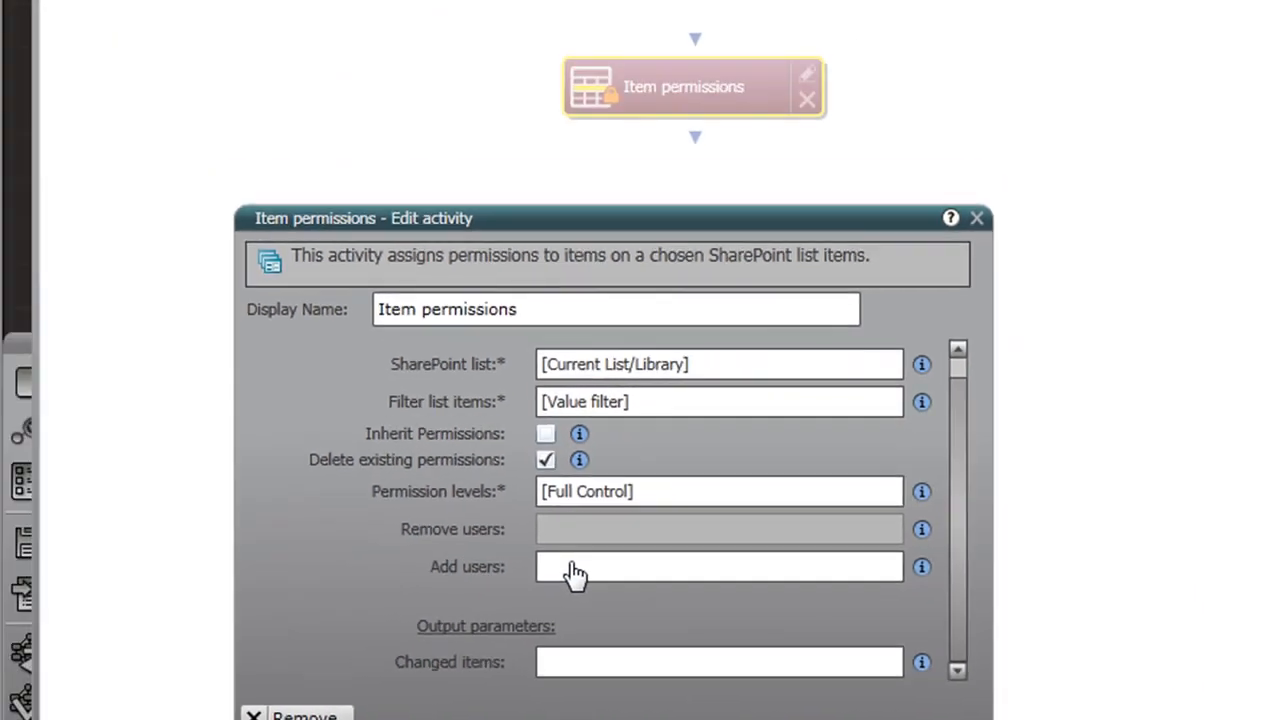
Set the activity's Add users to the Current Item - Points of contact lookup and confirm the activity and action
{"action": "left_click", "coordinate": [575, 568]}
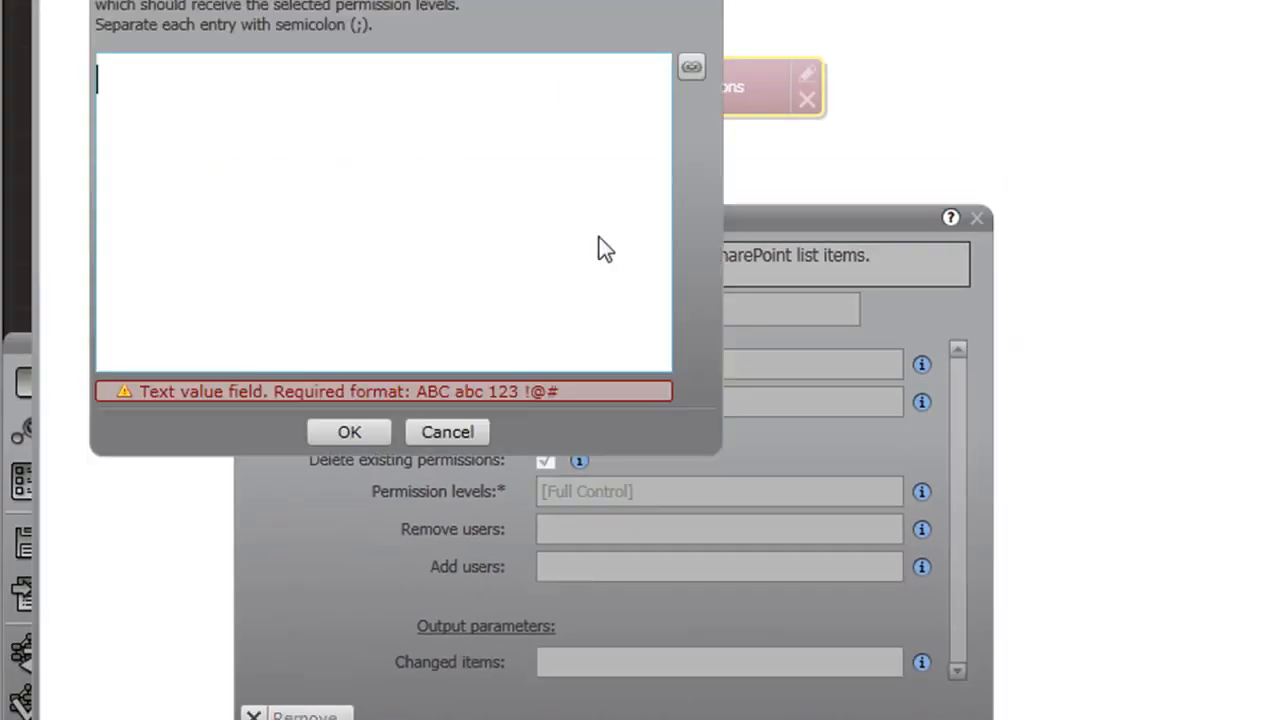
{"action": "left_click", "coordinate": [692, 70]}
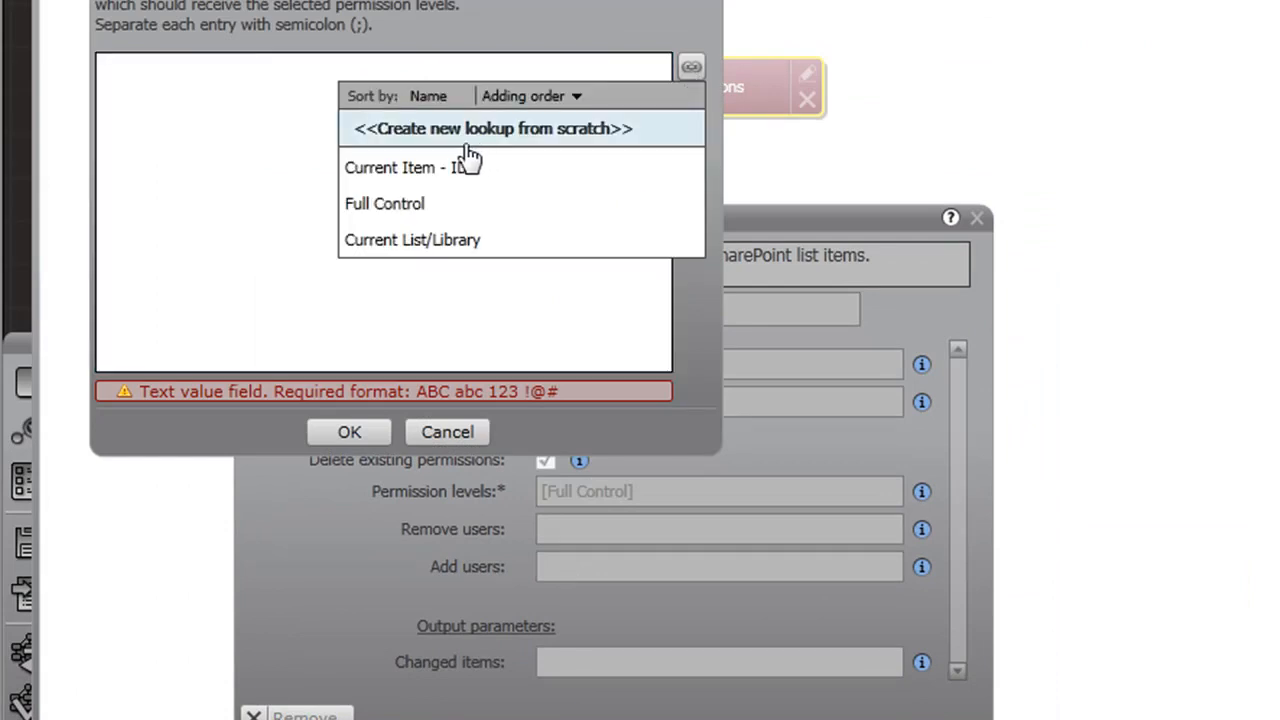
{"action": "left_click", "coordinate": [403, 170]}
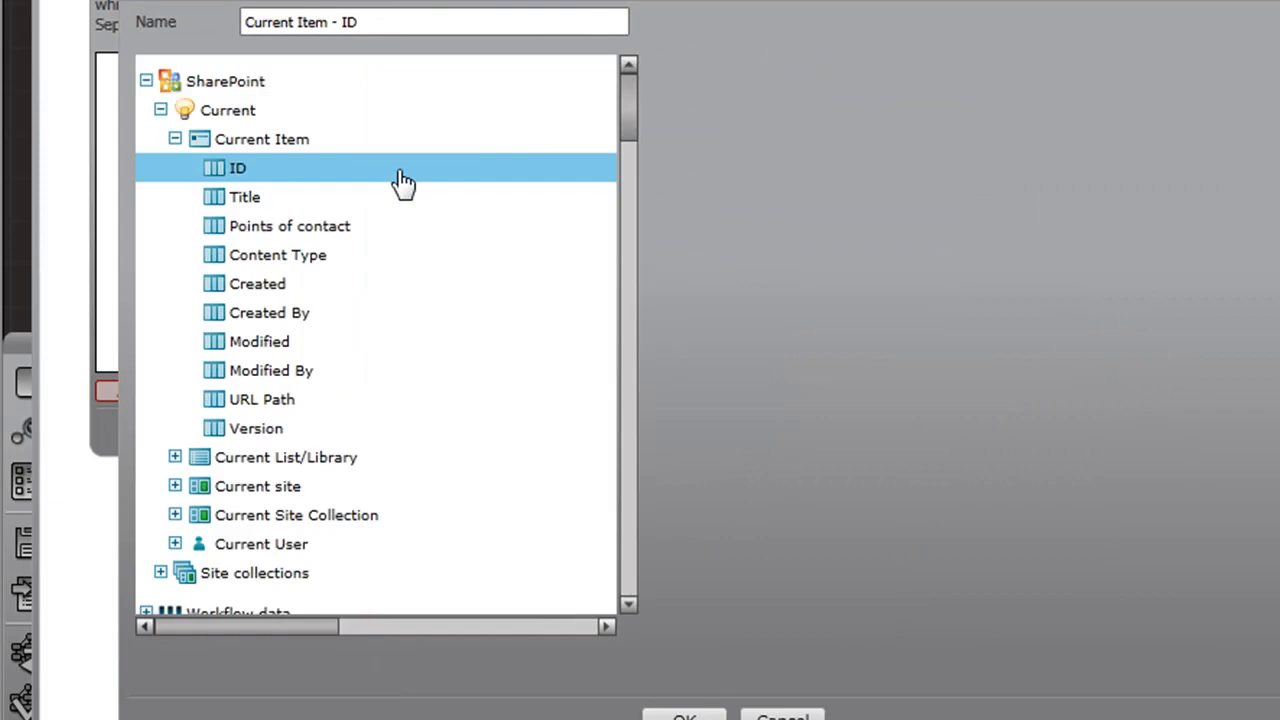
{"action": "left_click", "coordinate": [258, 230]}
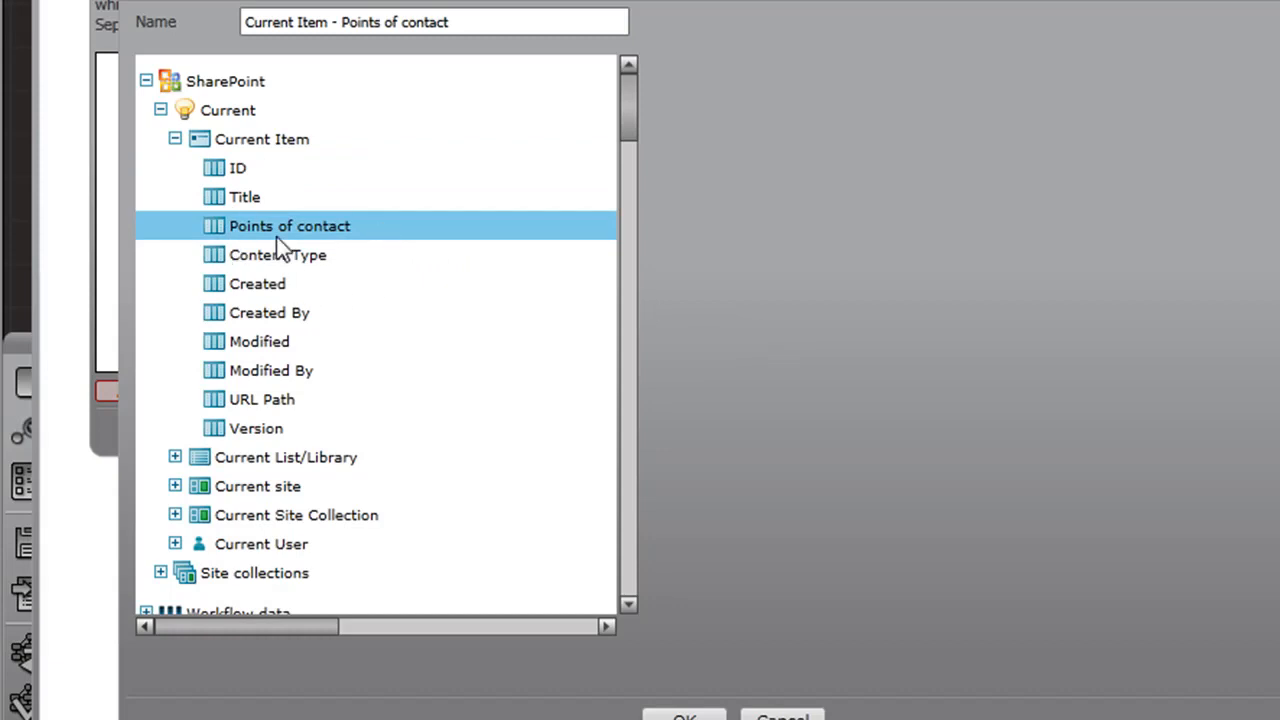
{"action": "left_click", "coordinate": [688, 714]}
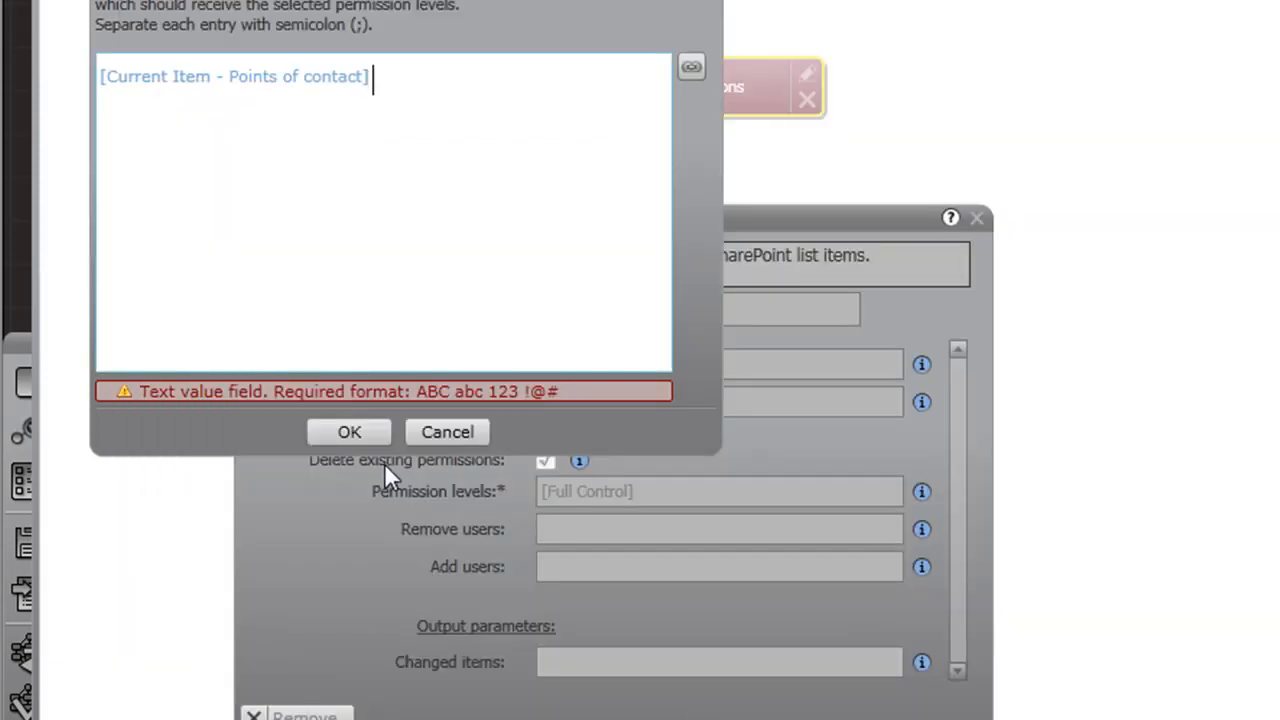
{"action": "left_click", "coordinate": [350, 433]}
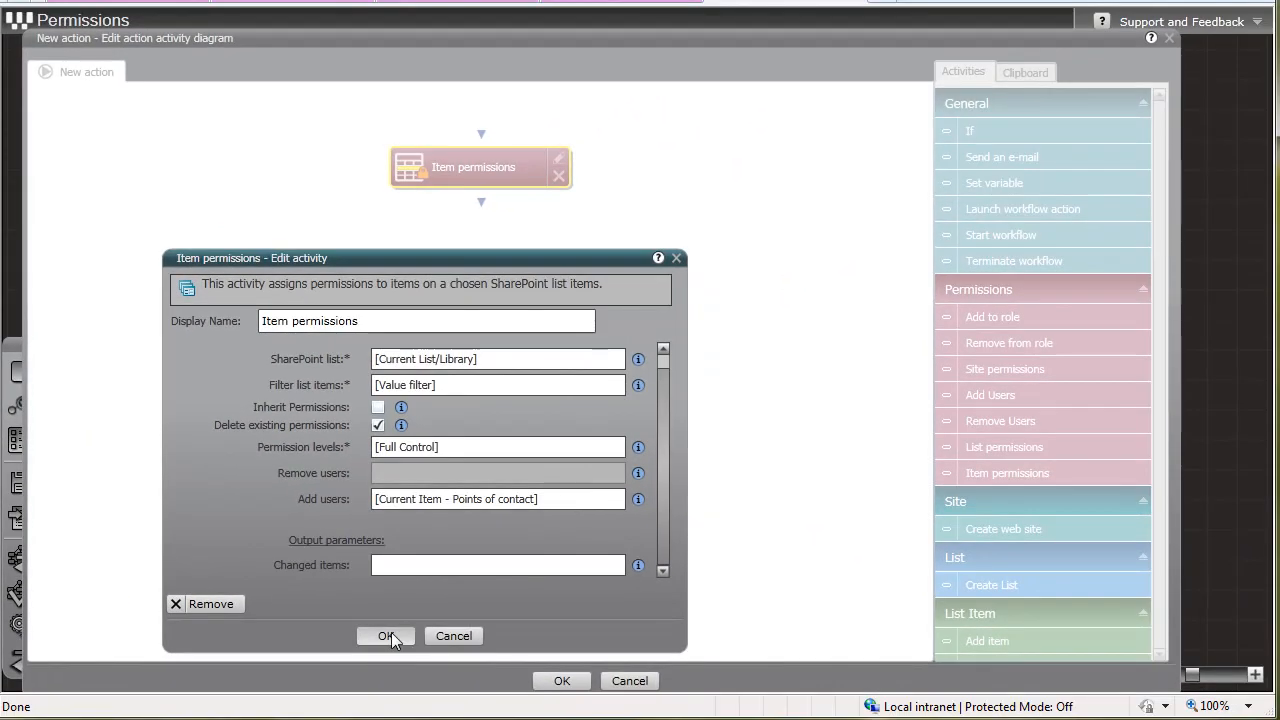
{"action": "left_click", "coordinate": [441, 677]}
{"action": "left_click", "coordinate": [562, 681]}
{"action": "left_click", "coordinate": [330, 456]}
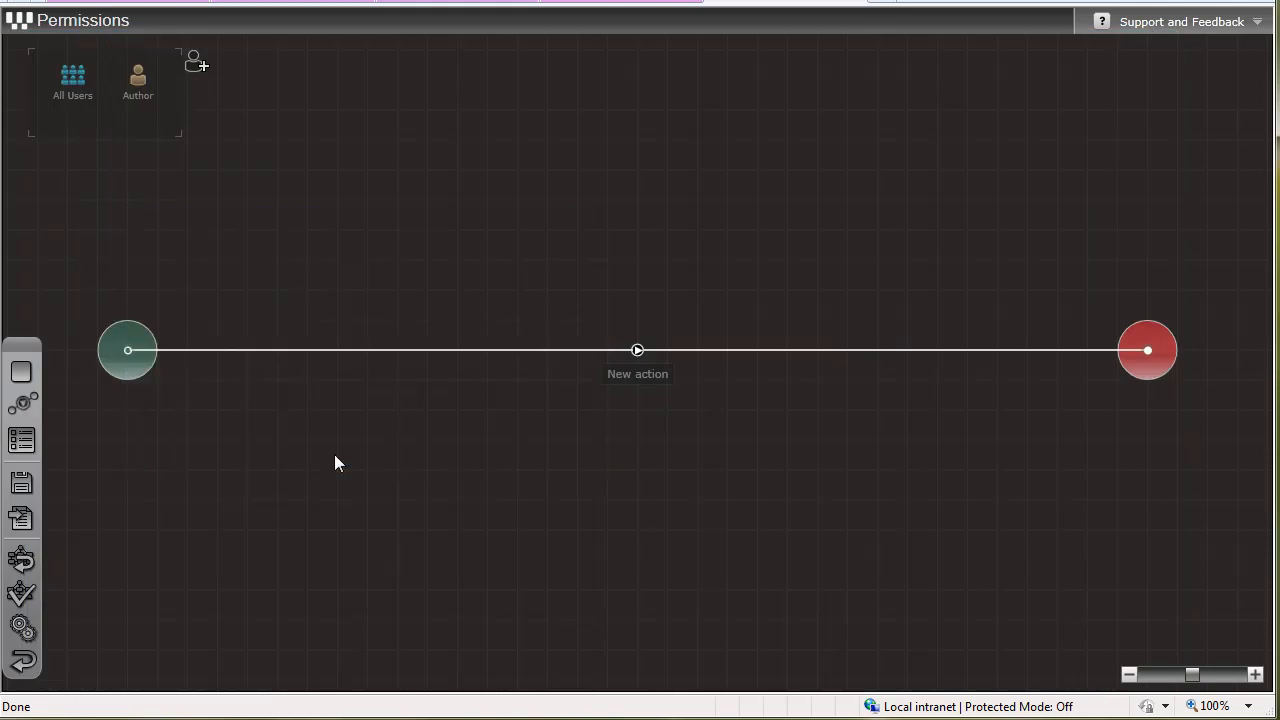
Deploy the Permissions workflow and exit the workflow designer without saving
{"action": "left_click", "coordinate": [21, 519]}
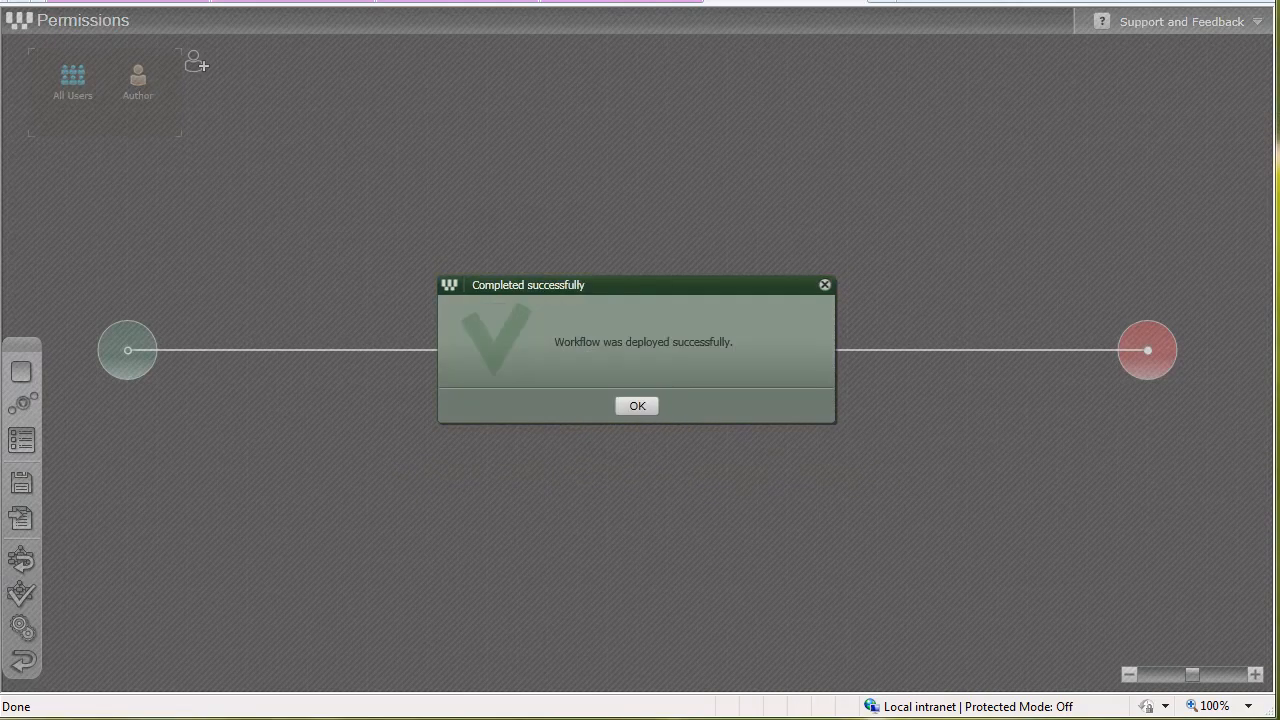
{"action": "left_click", "coordinate": [638, 407]}
{"action": "left_click", "coordinate": [33, 662]}
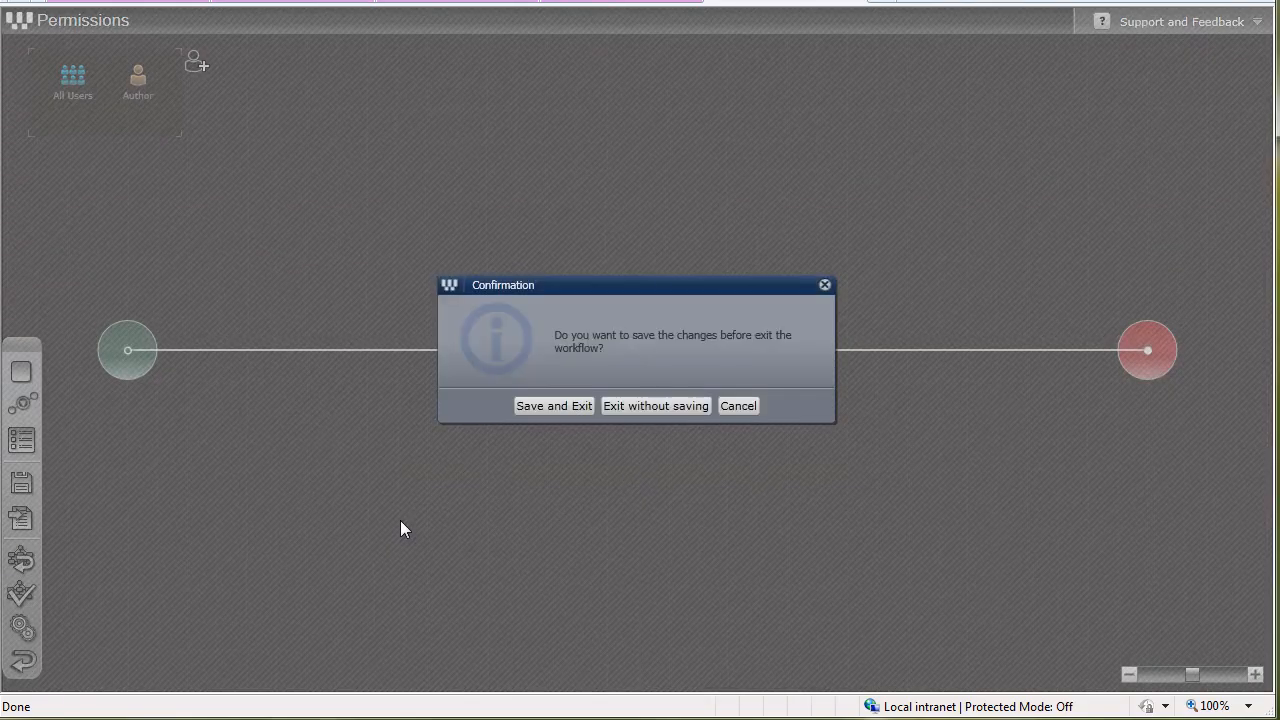
{"action": "left_click", "coordinate": [651, 400]}
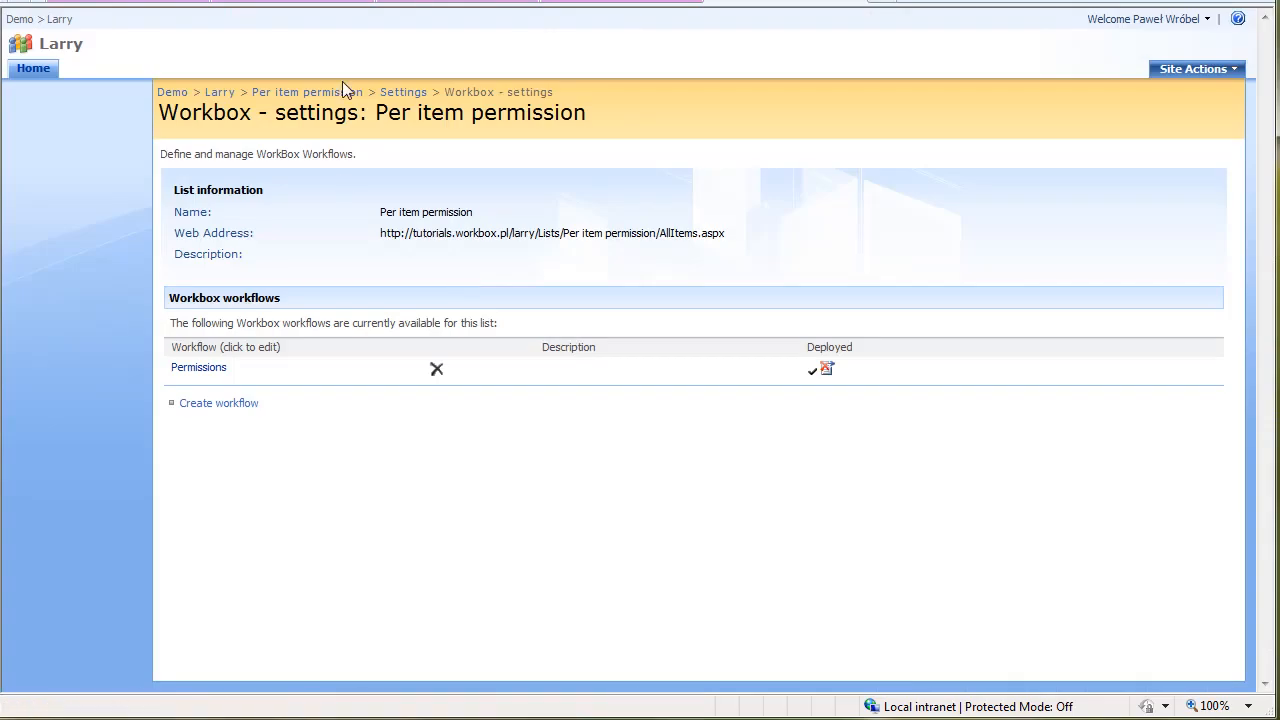
Return to the Per item permission list and sign in as a different user with that account's username and password
{"action": "left_click", "coordinate": [349, 95]}
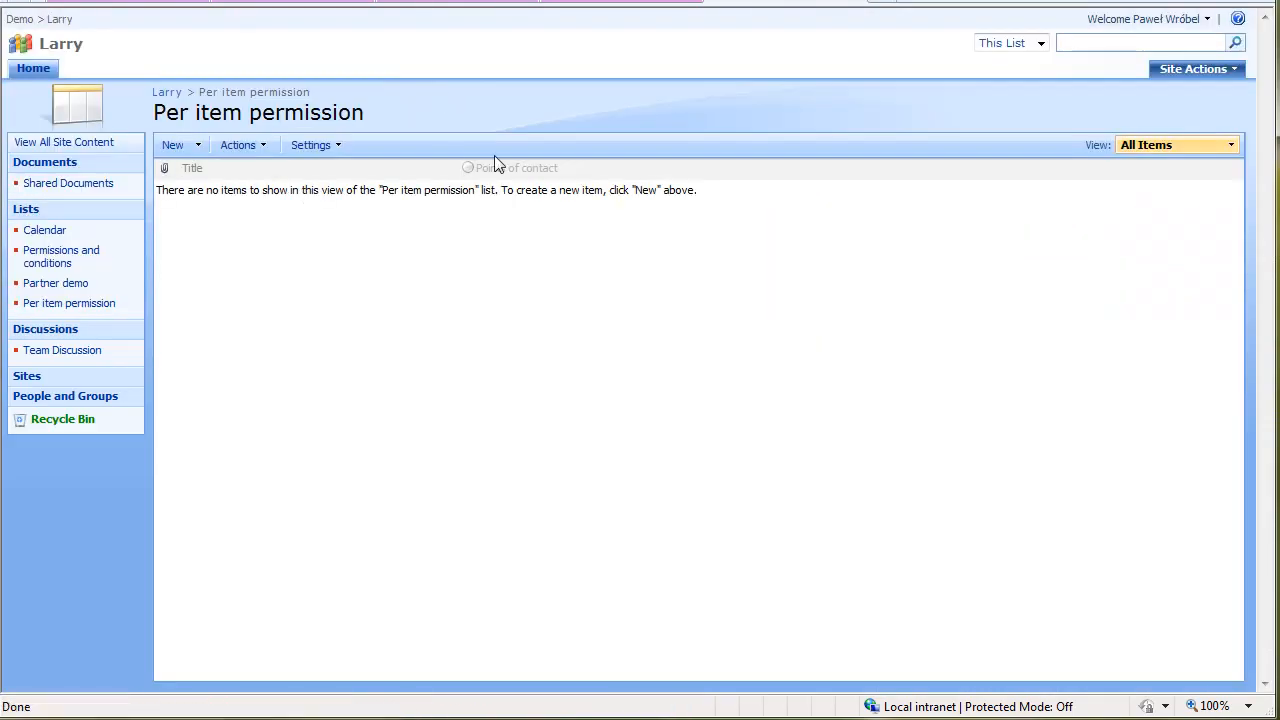
{"action": "left_click", "coordinate": [1146, 20]}
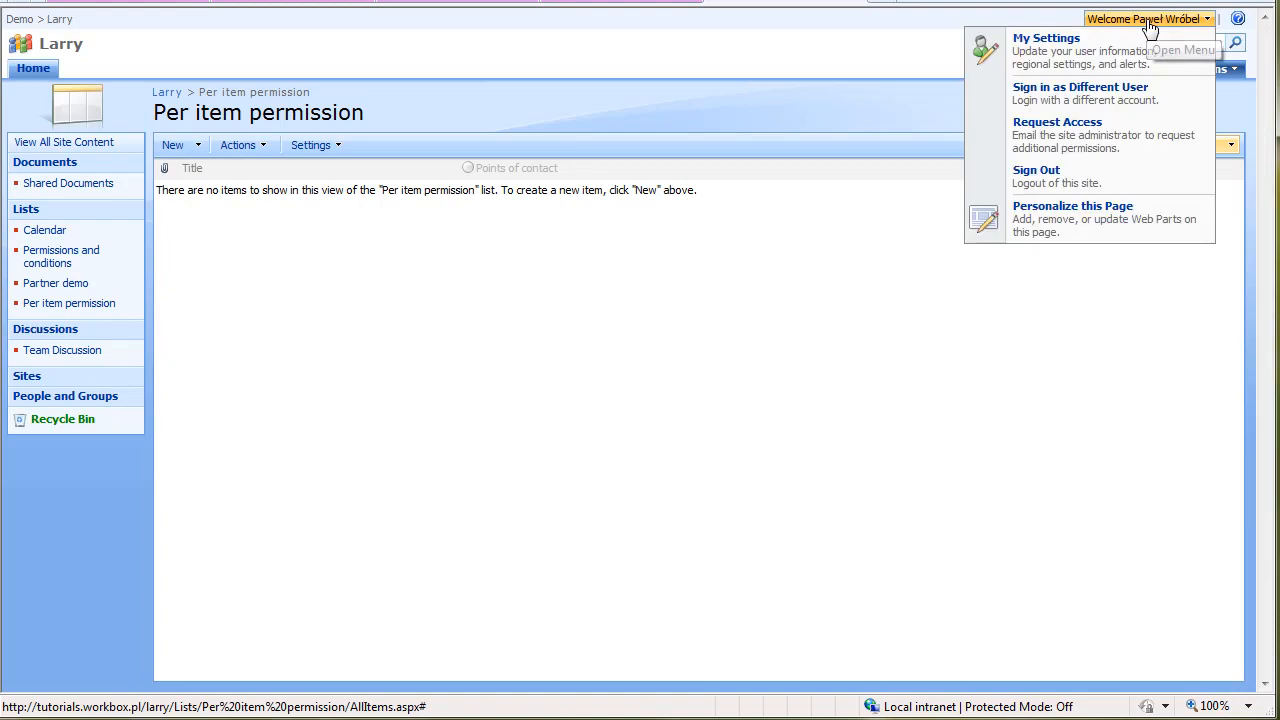
{"action": "left_click", "coordinate": [1040, 92]}
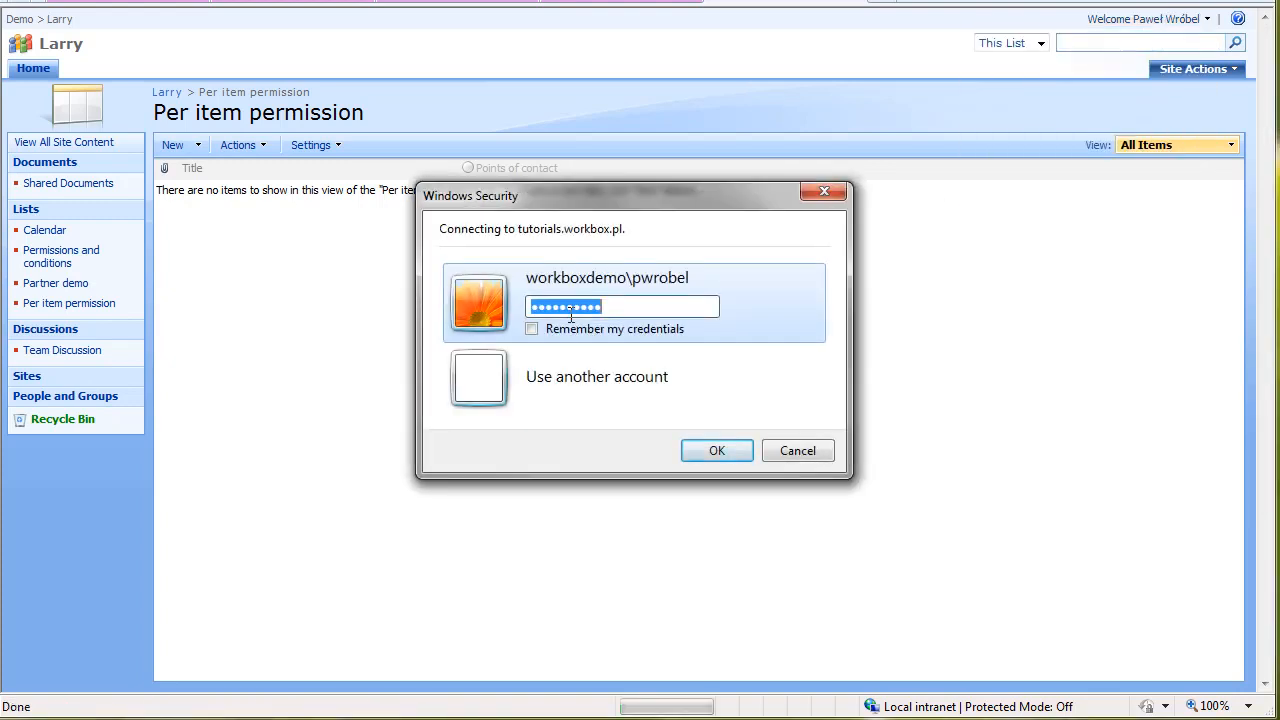
{"action": "left_click", "coordinate": [581, 384]}
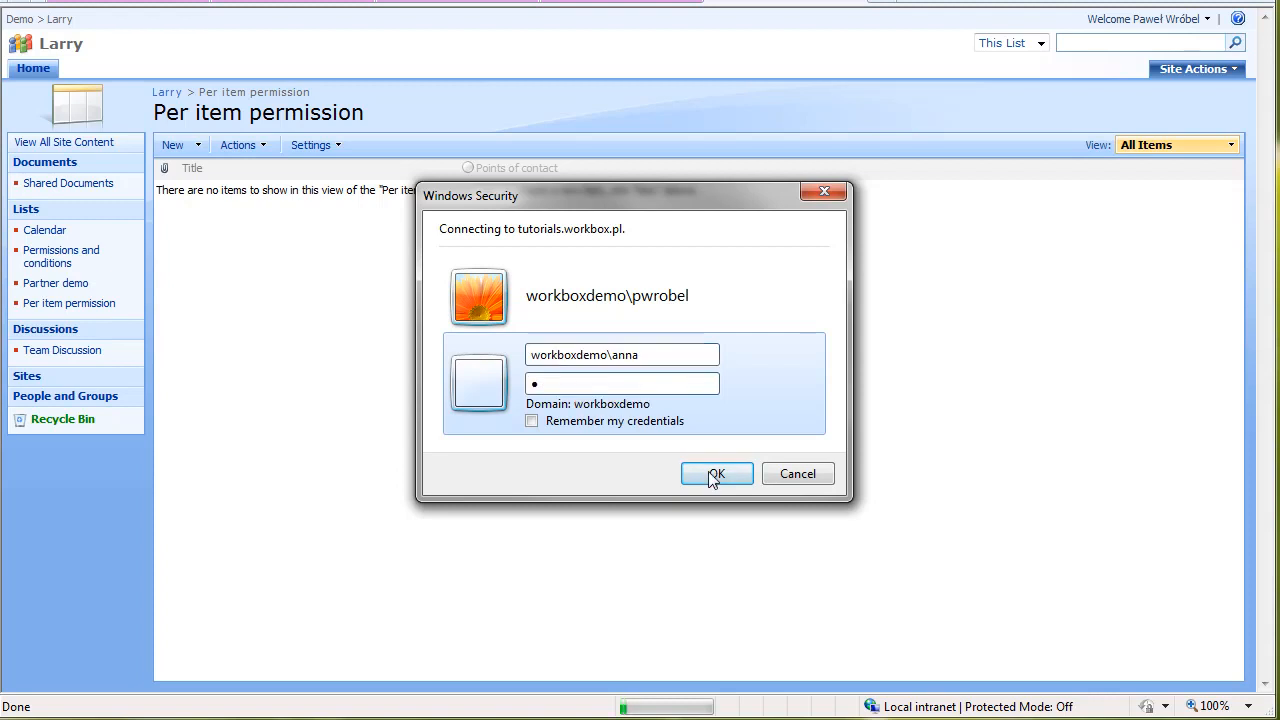
{"action": "left_click", "coordinate": [714, 474]}
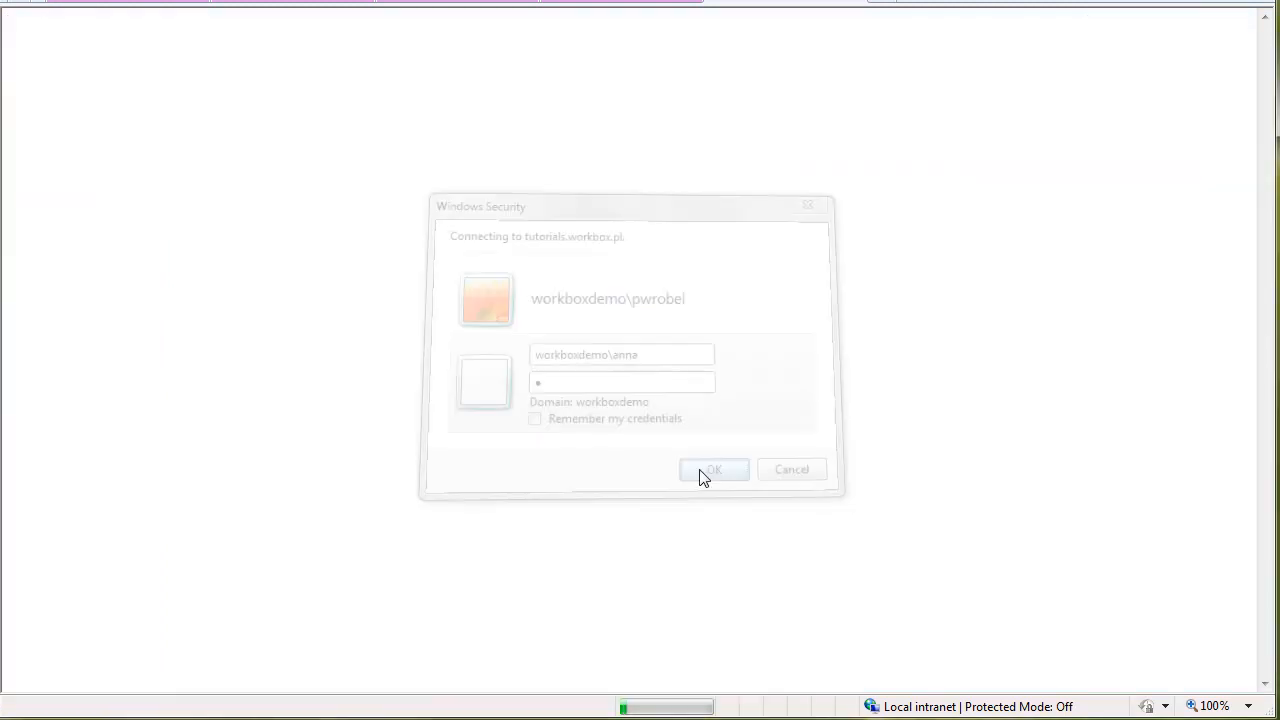
Create a list item titled New item 1 with the signed-in user and a second user as points of contact
{"action": "left_click", "coordinate": [200, 146]}
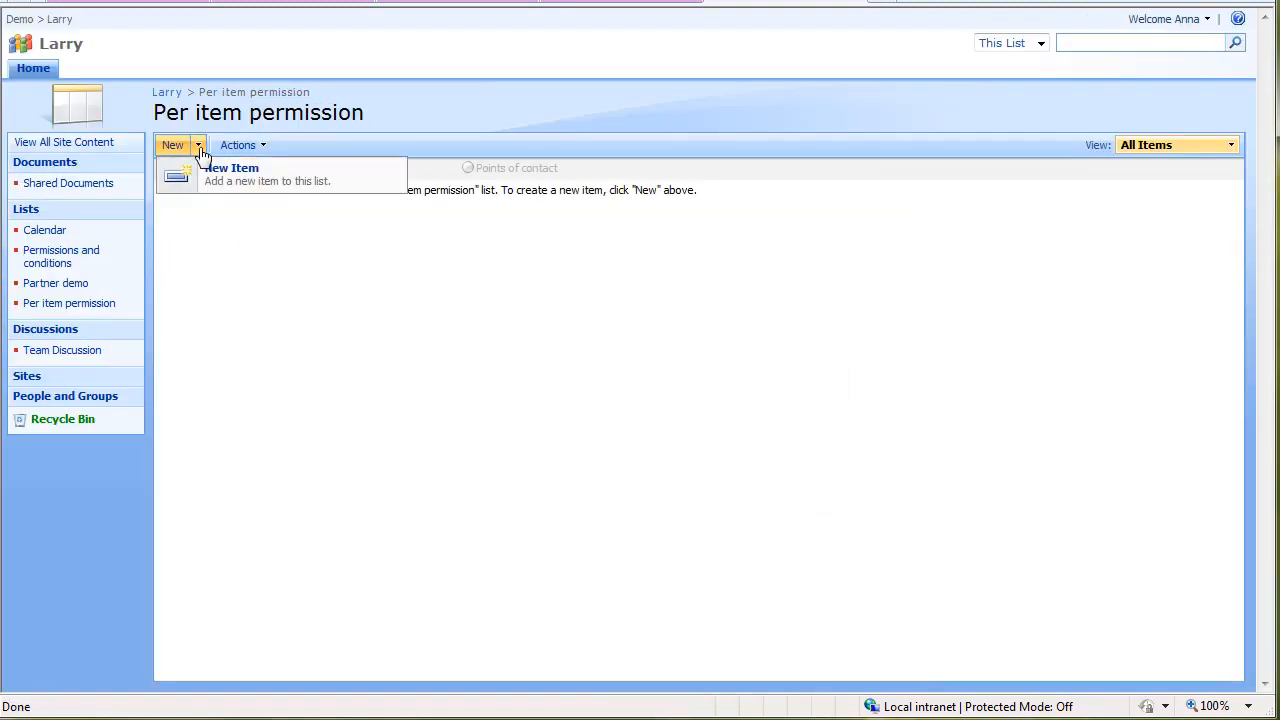
{"action": "left_click", "coordinate": [206, 168]}
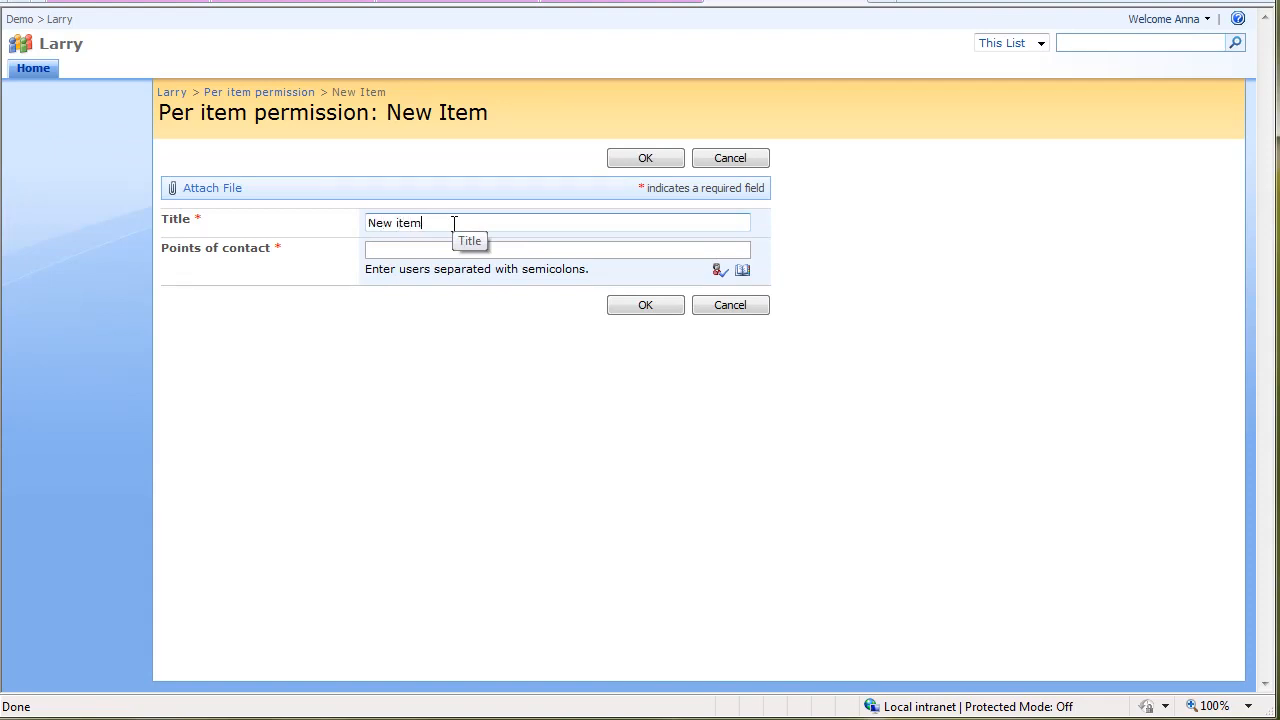
{"action": "left_click", "coordinate": [457, 249]}
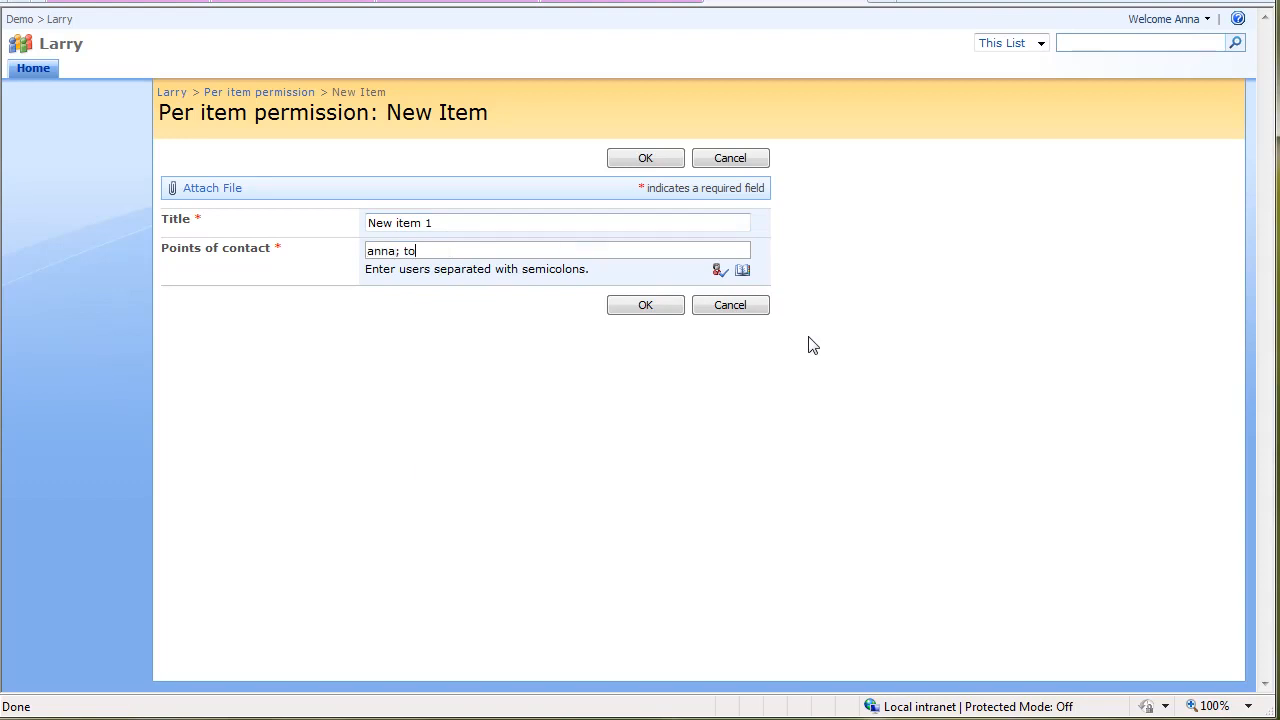
{"action": "left_click", "coordinate": [640, 307]}
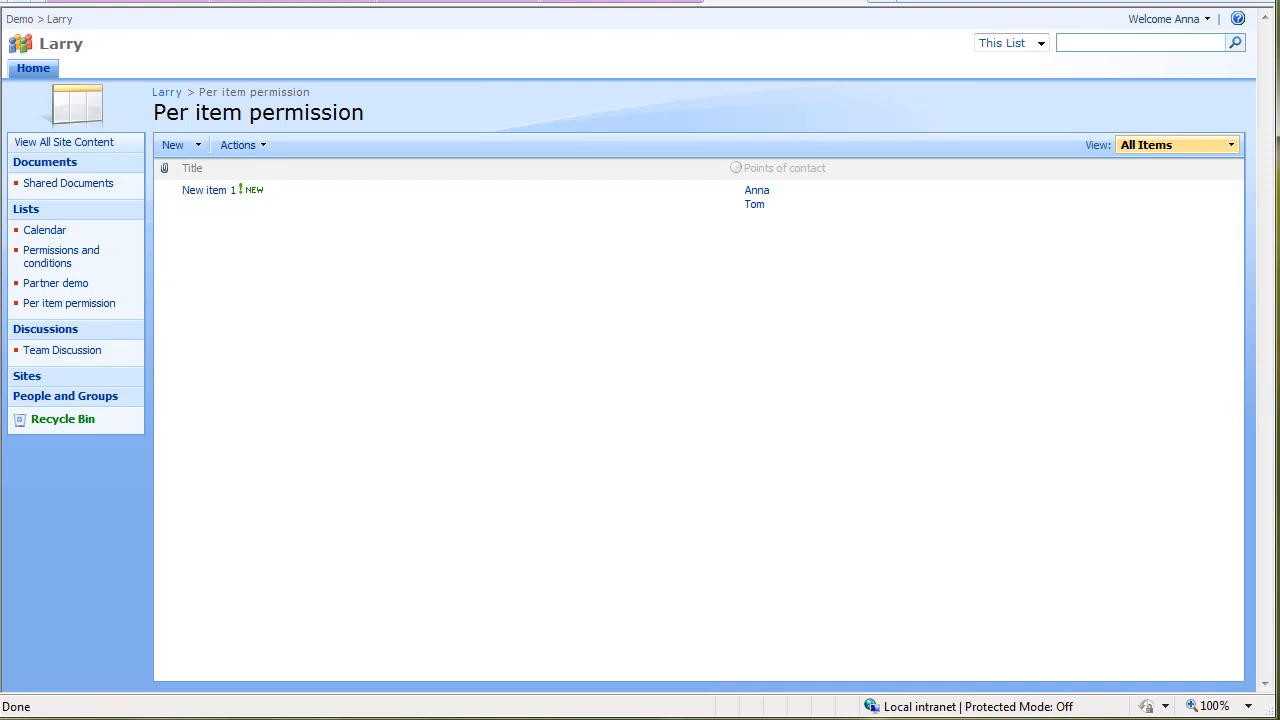
Refresh the list to follow the Permissions workflow status of New item 1
{"action": "key", "text": "F5"}
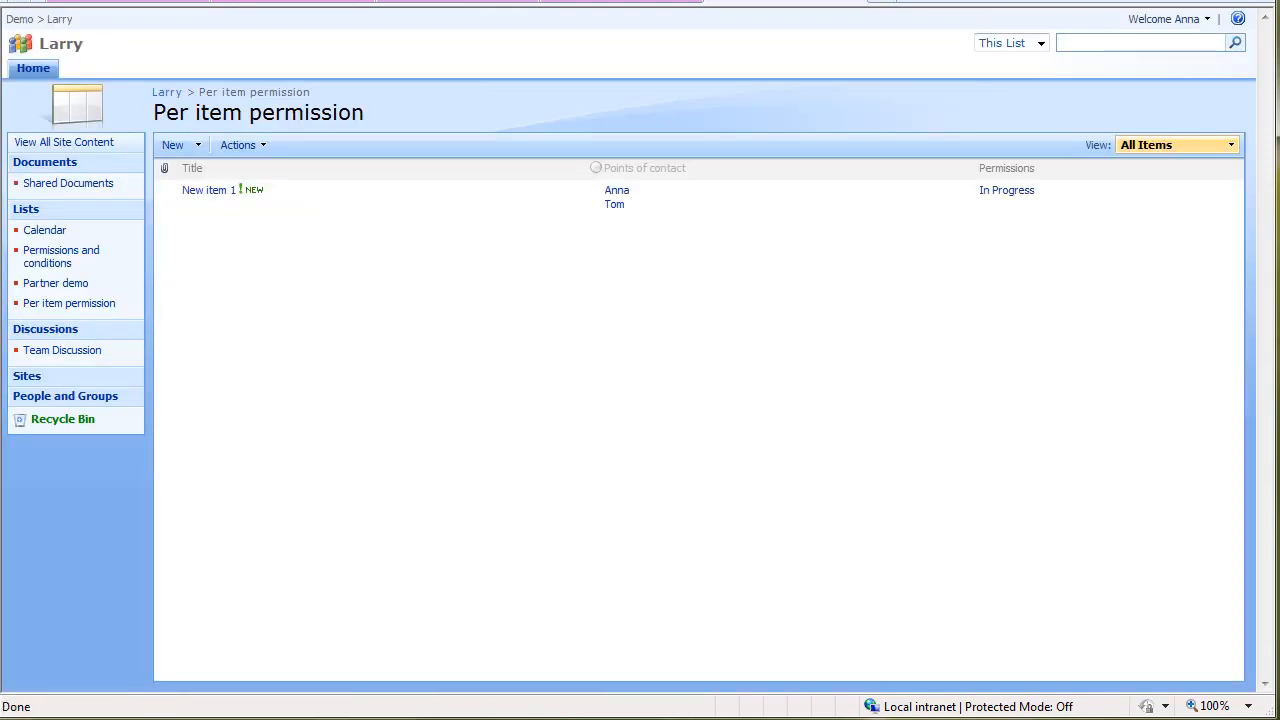
{"action": "key", "text": "F5"}
{"action": "key", "text": "F5"}
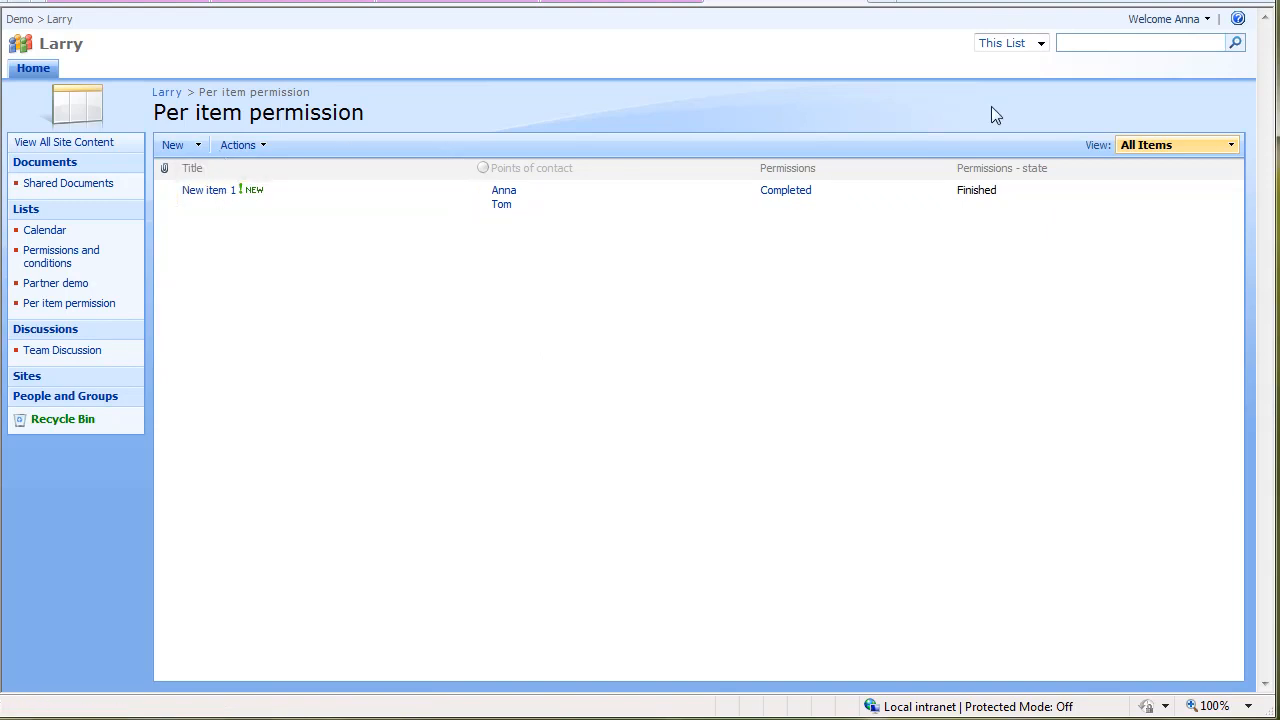
Sign in with the username and password of a user who is not a contact to check which items that account sees
{"action": "left_click", "coordinate": [1160, 20]}
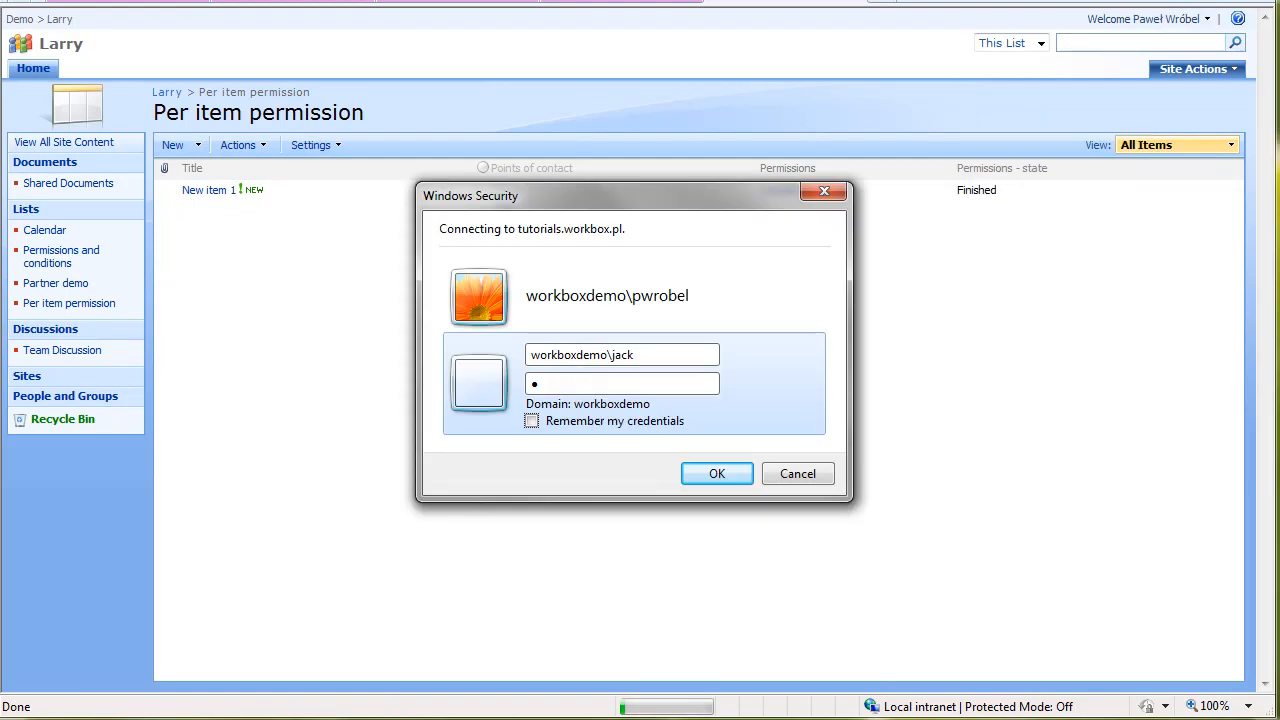
{"action": "key", "text": "Return"}
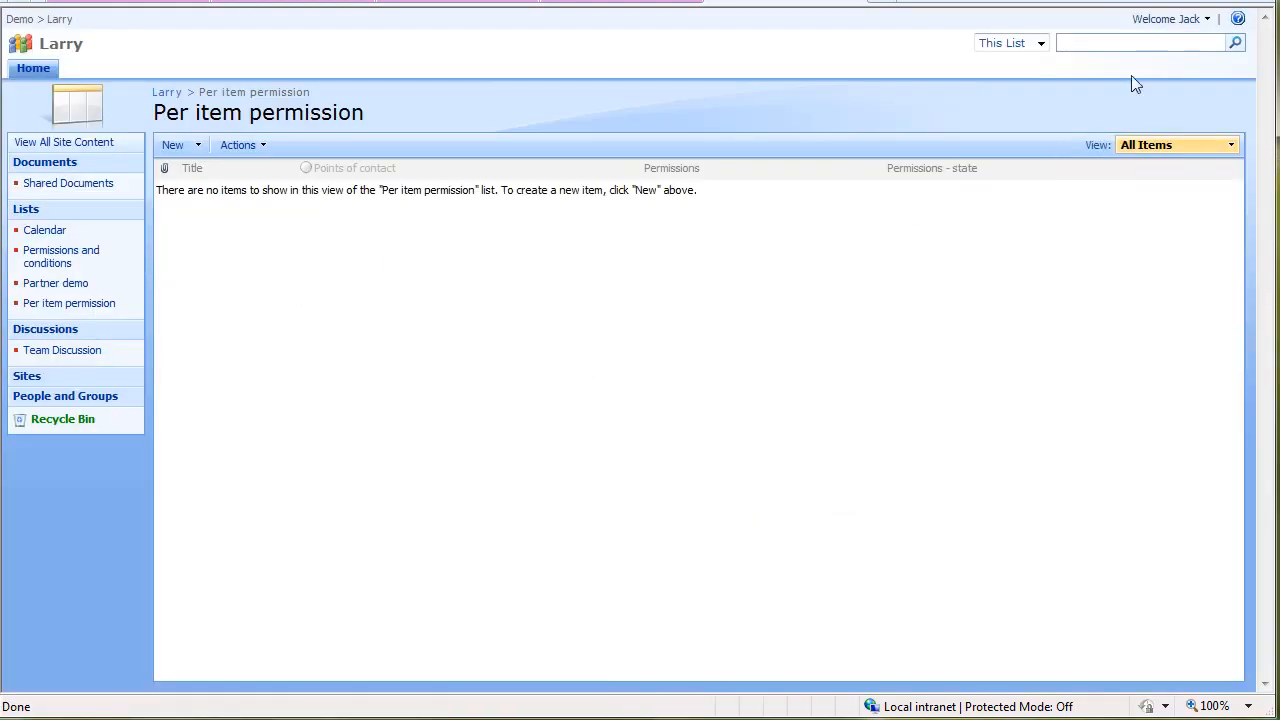
Sign in again as the first point of contact of New item 1, entering that account's username and password
{"action": "left_click", "coordinate": [1165, 19]}
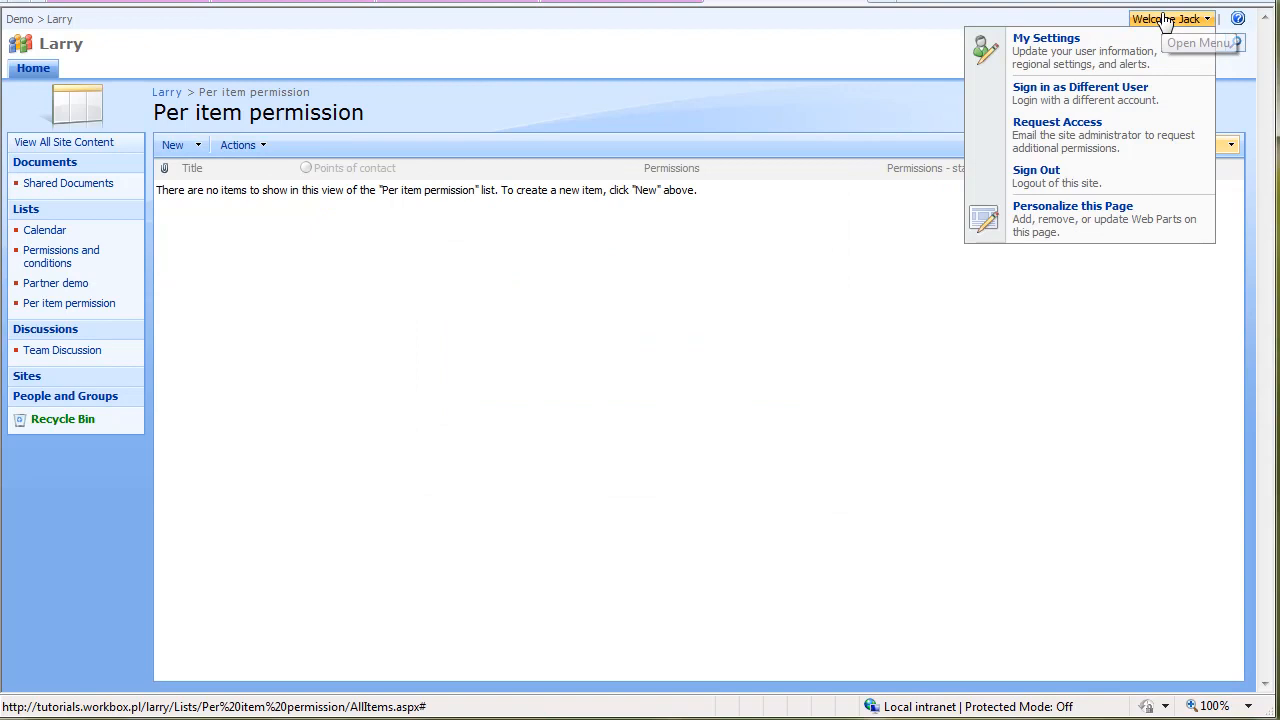
{"action": "left_click", "coordinate": [1080, 89]}
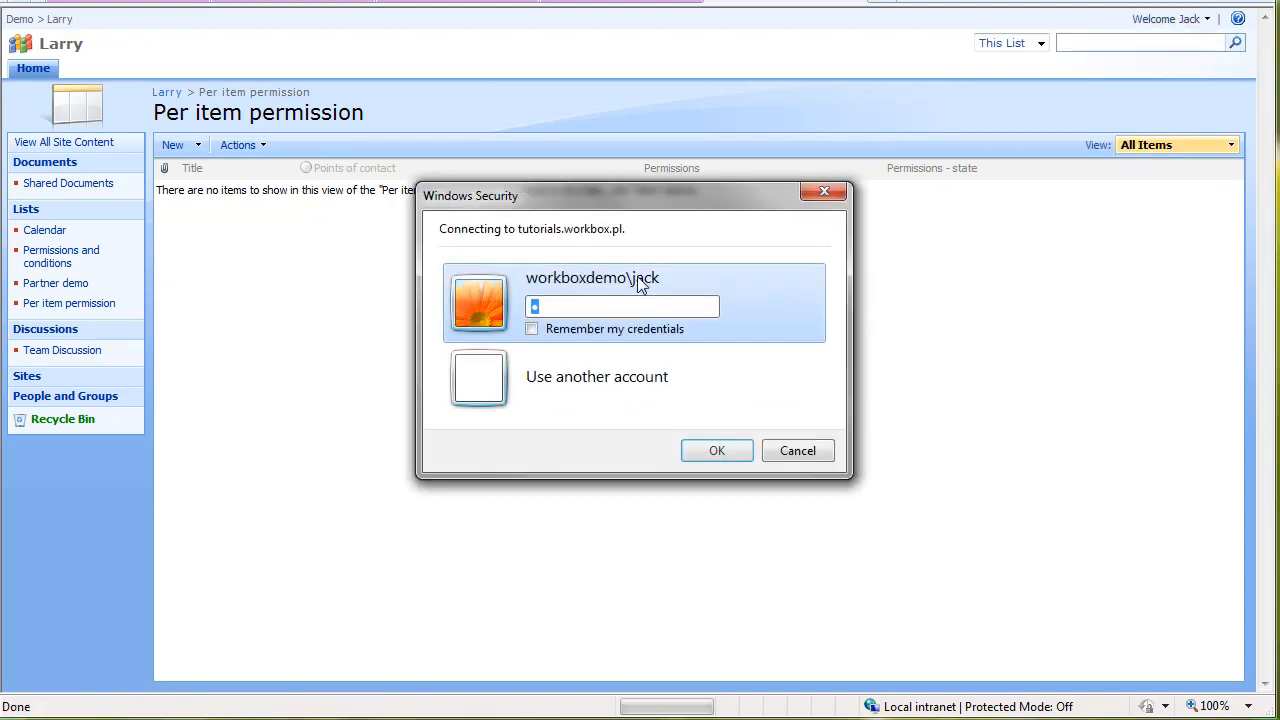
{"action": "left_click", "coordinate": [572, 395]}
{"action": "type", "text": "workboxdemo\\anna"}
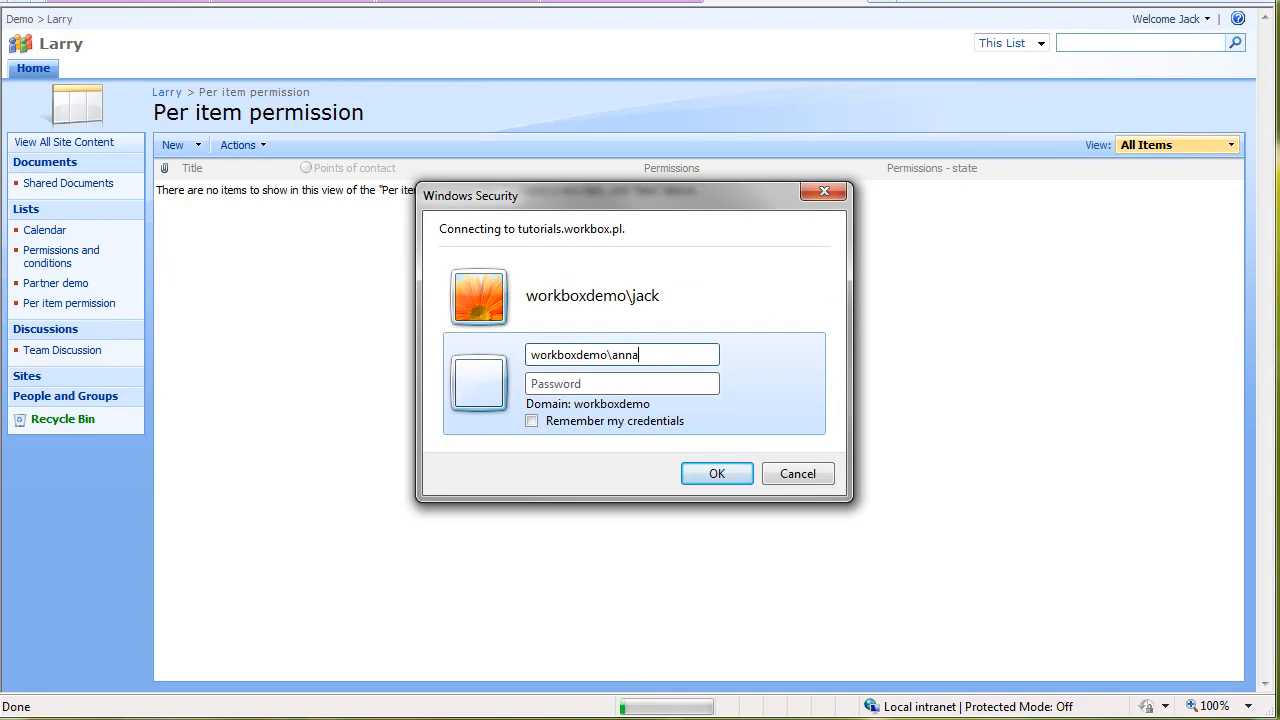
{"action": "left_click", "coordinate": [626, 388]}
{"action": "type", "text": "•"}
{"action": "left_click", "coordinate": [708, 476]}
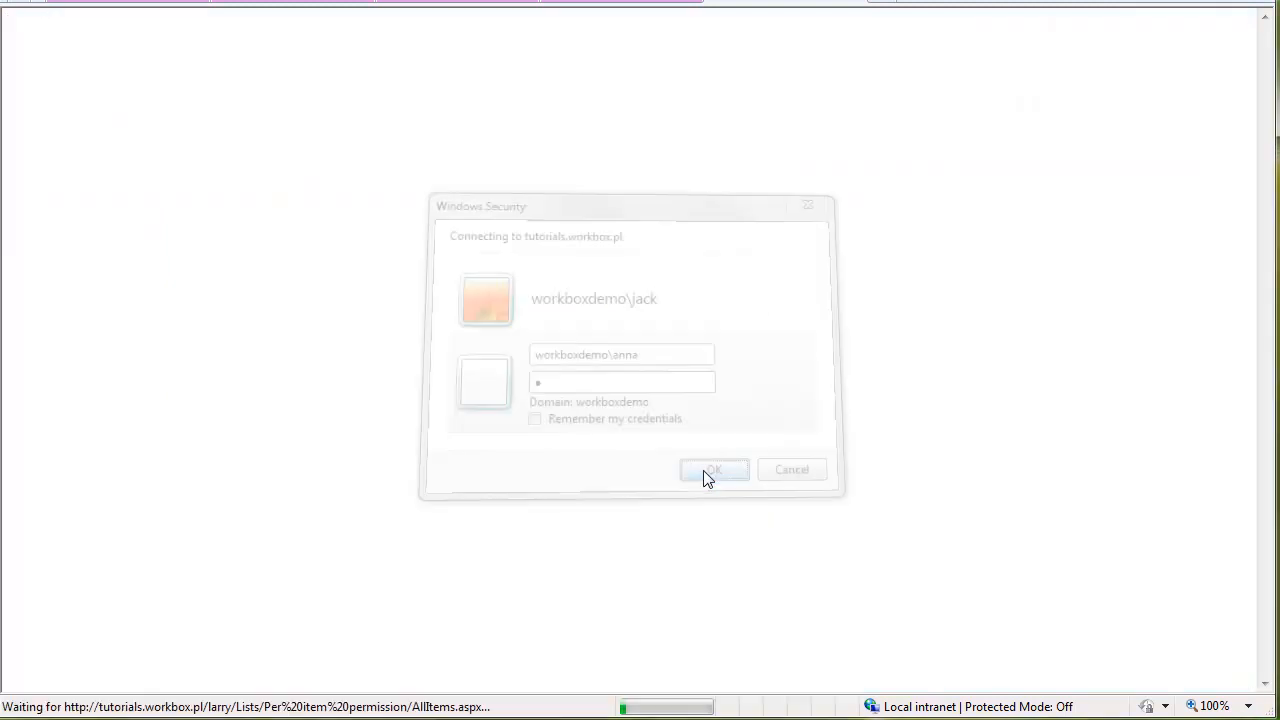
Examine the permissions assigned on New item 1 and return to the Per item permission list
{"action": "left_click", "coordinate": [466, 198]}
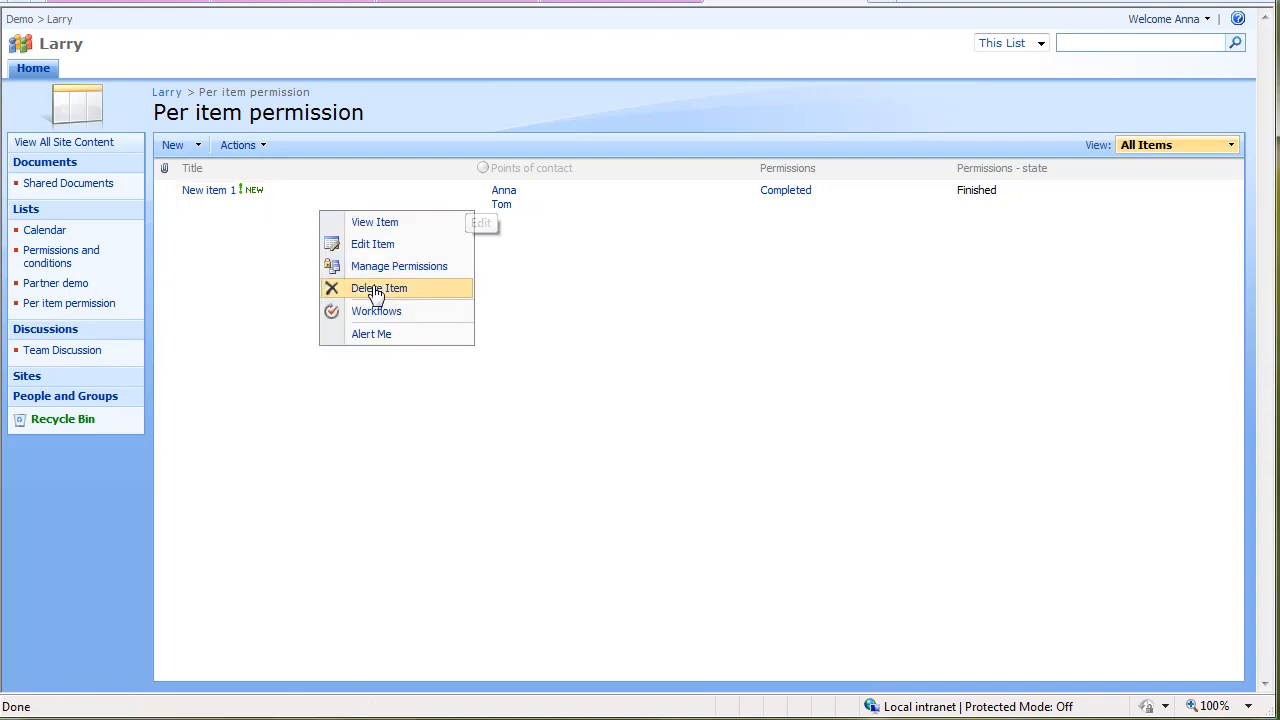
{"action": "left_click", "coordinate": [382, 267]}
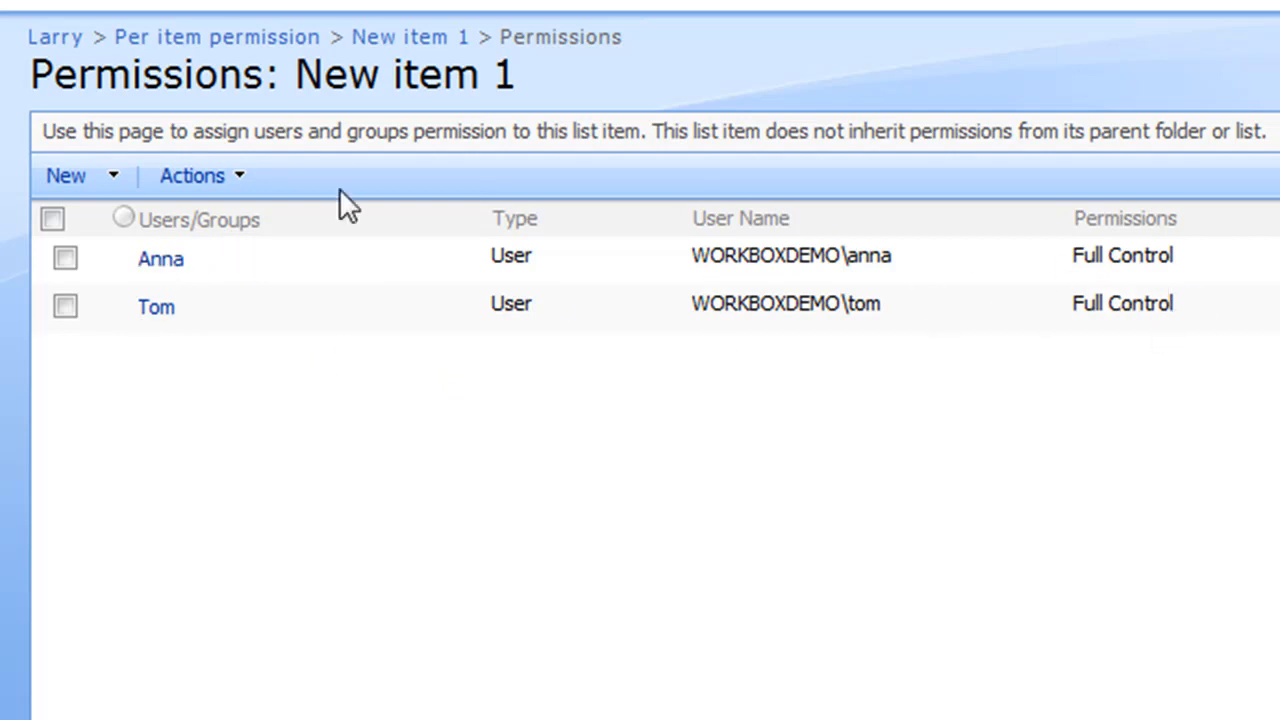
{"action": "left_click", "coordinate": [285, 40]}
Create a list item titled New item 2 with two other users as points of contact, and refresh the list
{"action": "left_click", "coordinate": [198, 147]}
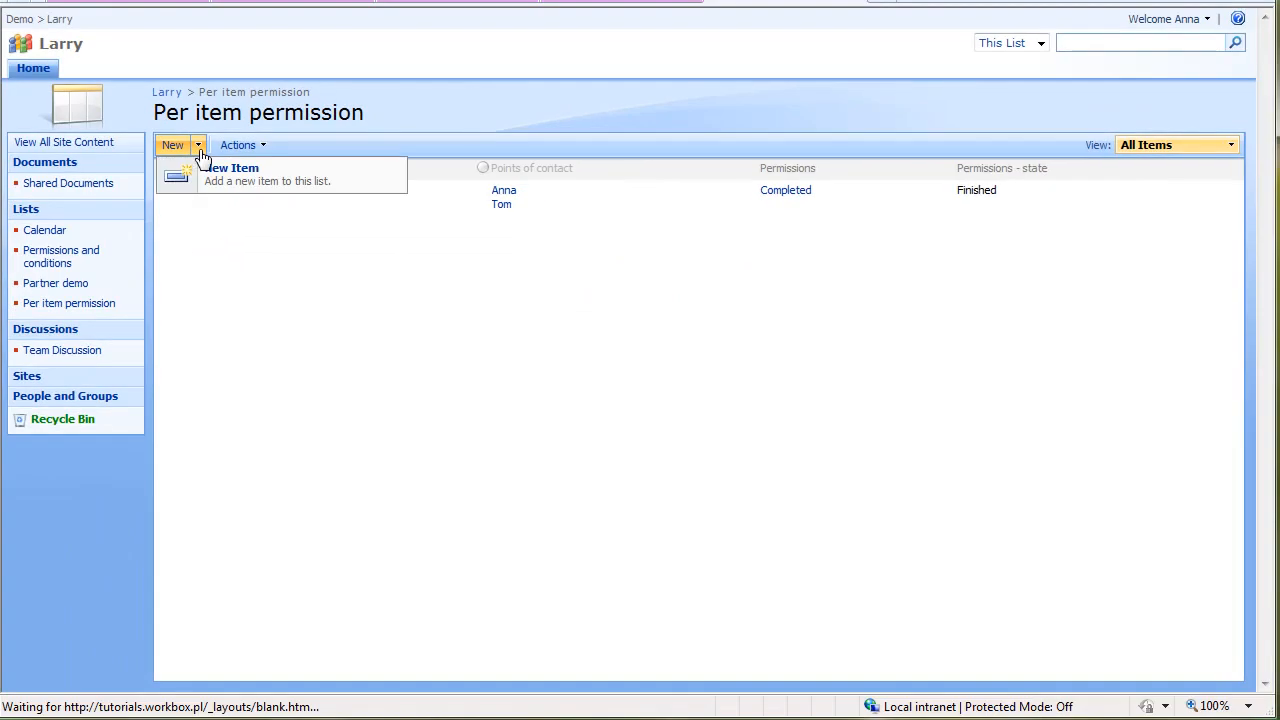
{"action": "left_click", "coordinate": [206, 170]}
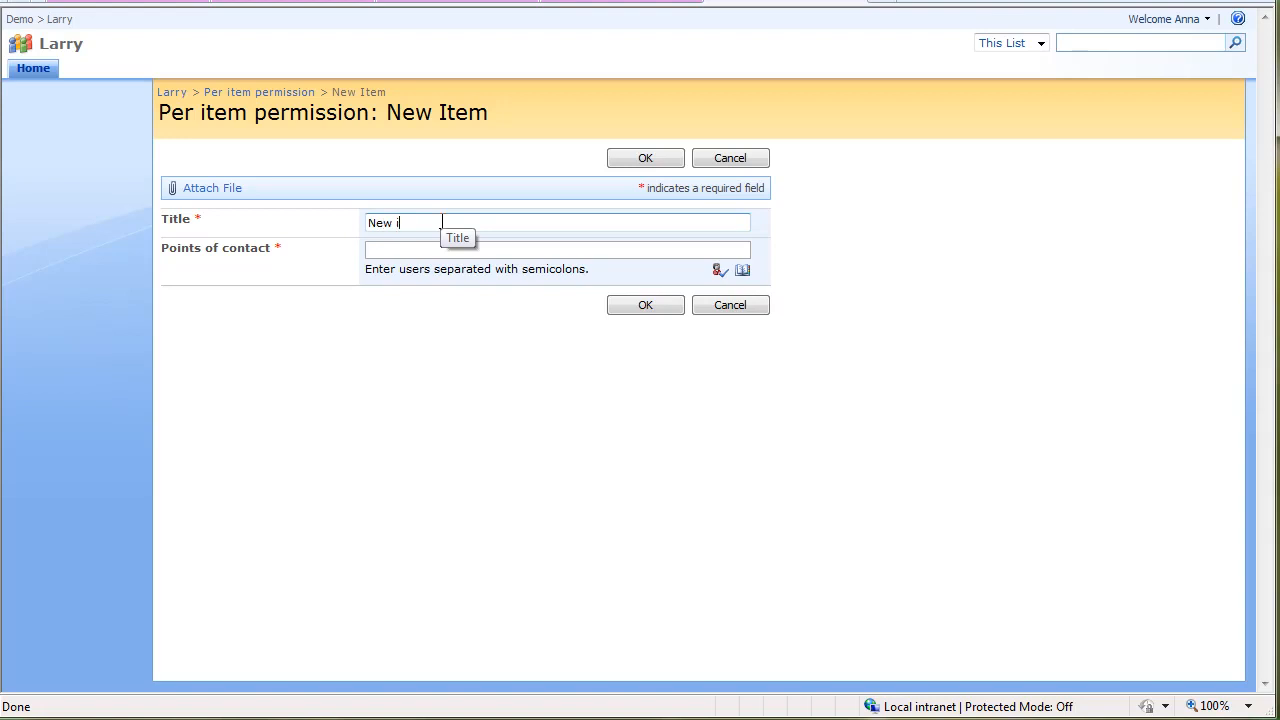
{"action": "type", "text": "New item 2"}
{"action": "key", "text": "Tab"}
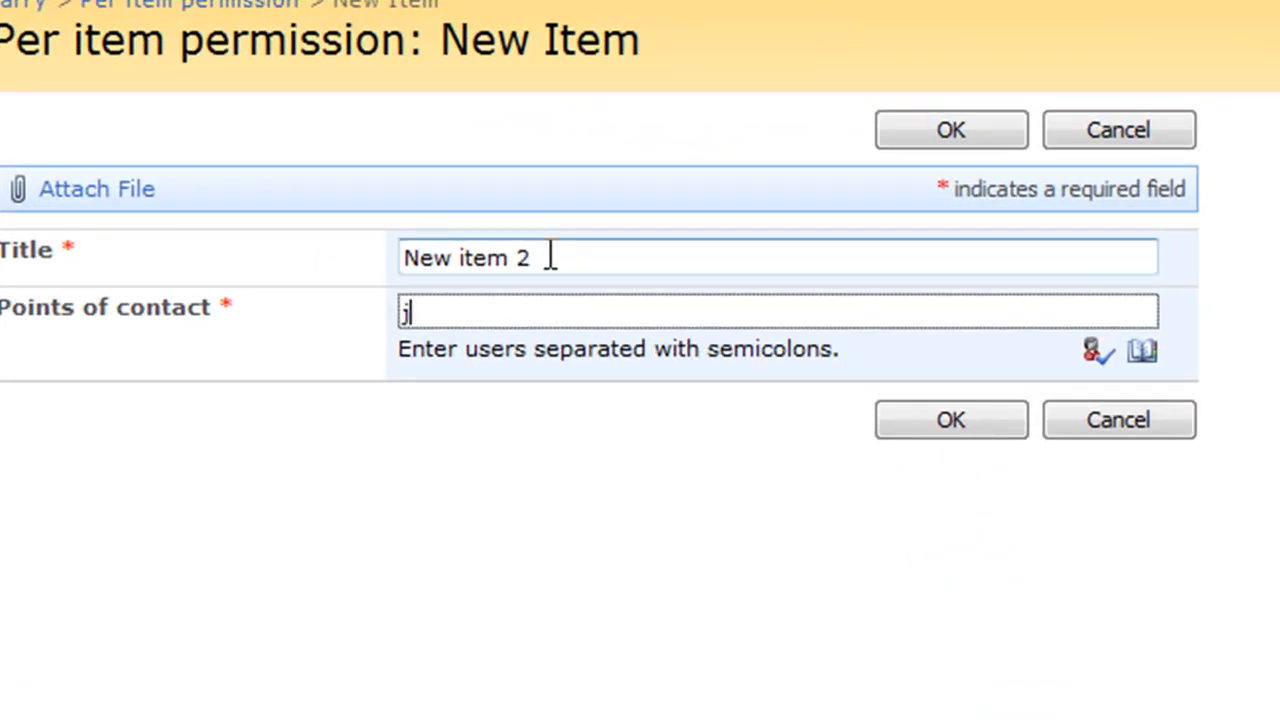
{"action": "type", "text": "jack;tom"}
{"action": "left_click", "coordinate": [915, 125]}
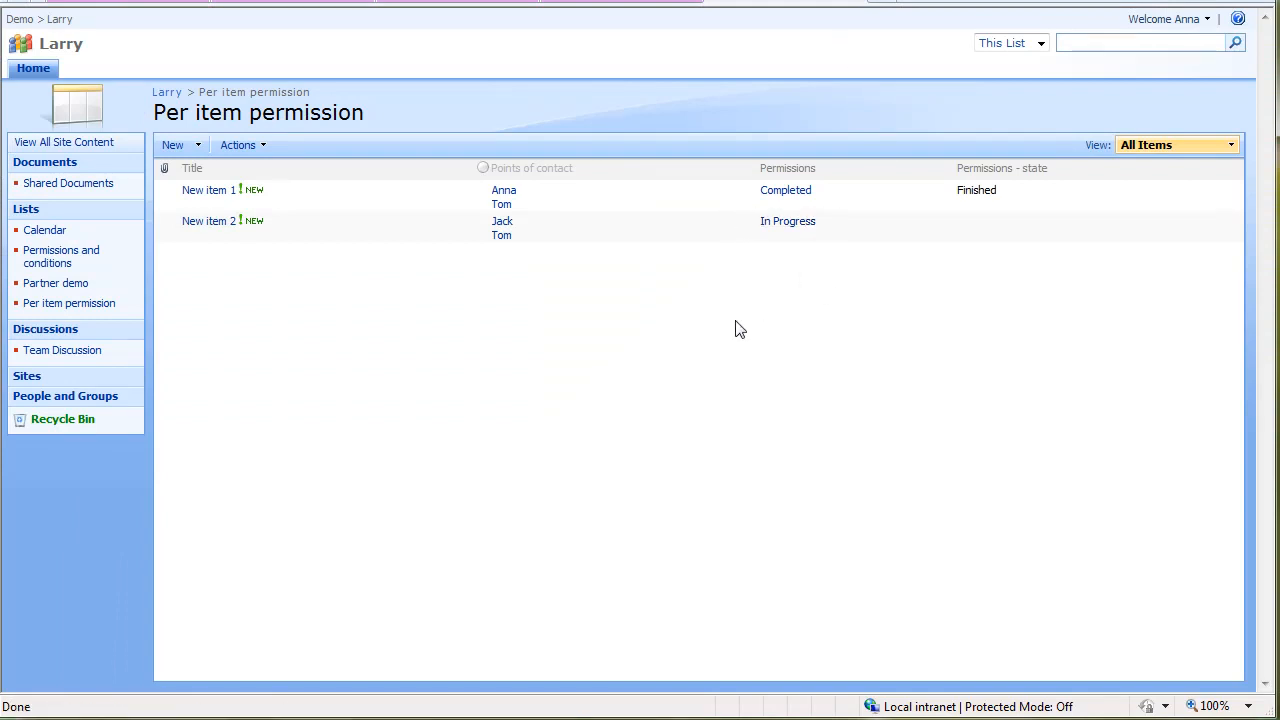
{"action": "key", "text": "F5"}
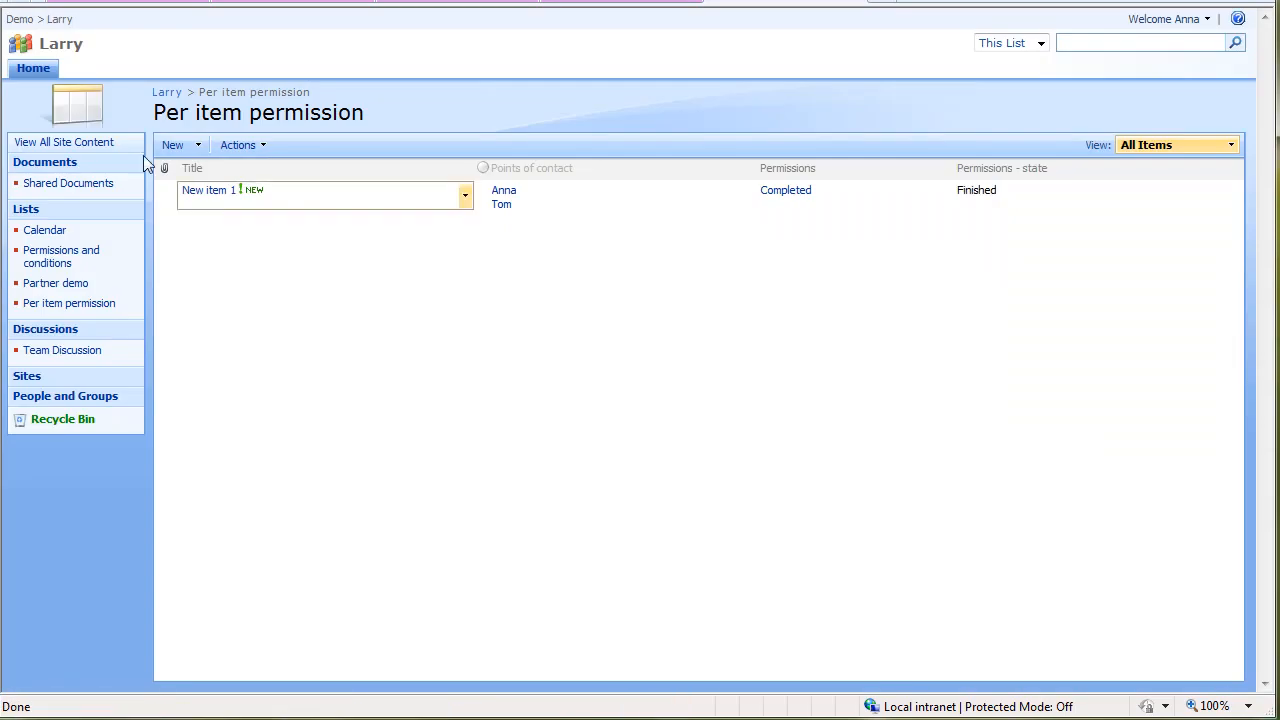
Sign in as the first point of contact of New item 2, entering that account's username and password
{"action": "left_click", "coordinate": [1186, 20]}
{"action": "left_click", "coordinate": [658, 258]}
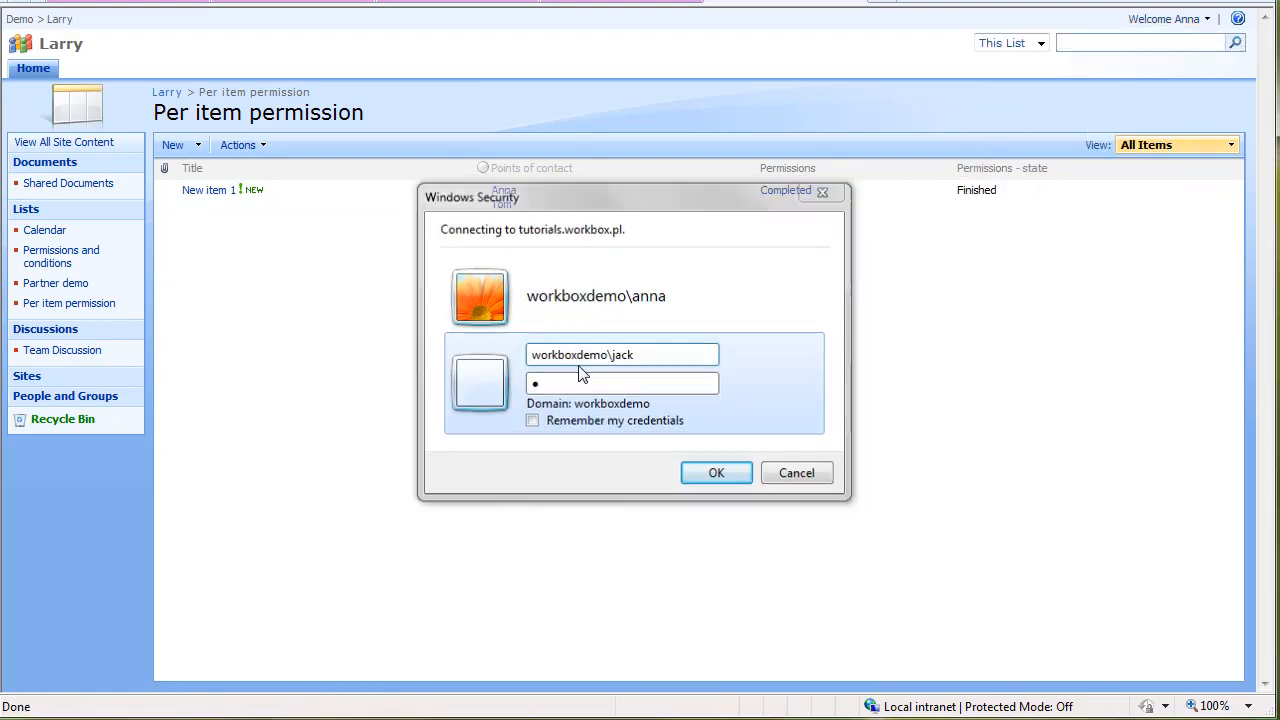
{"action": "key", "text": "Return"}
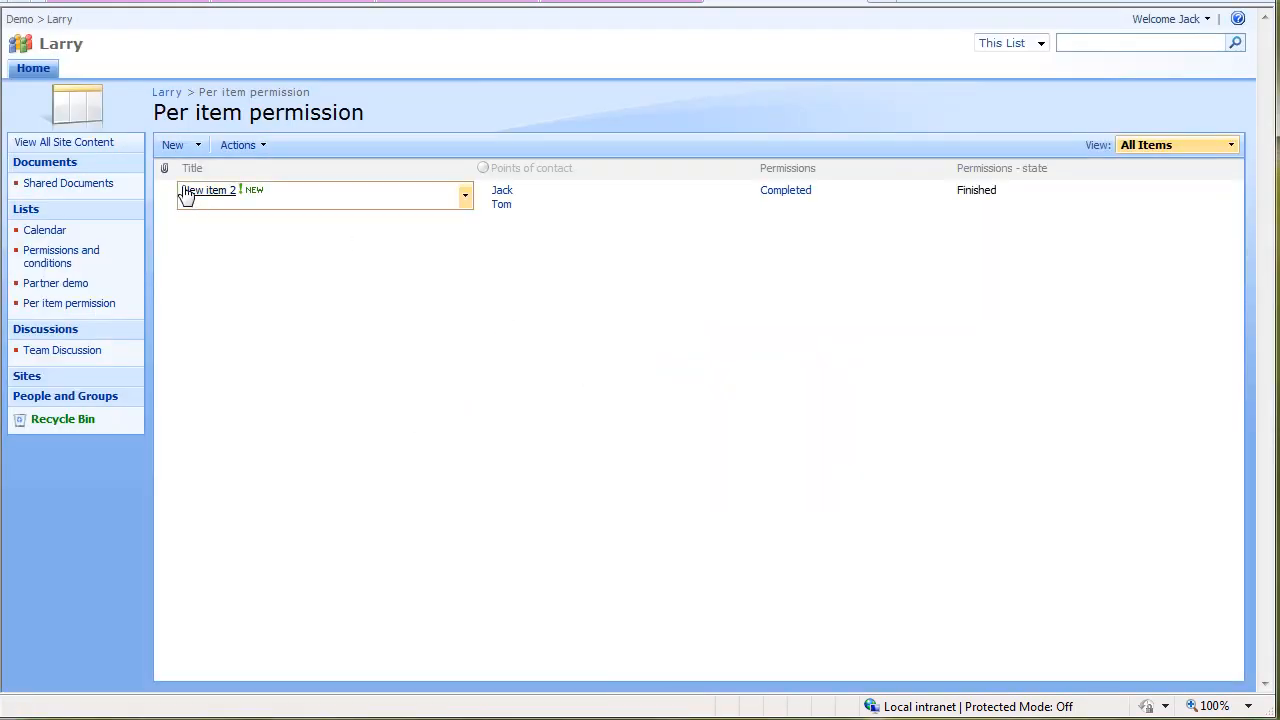